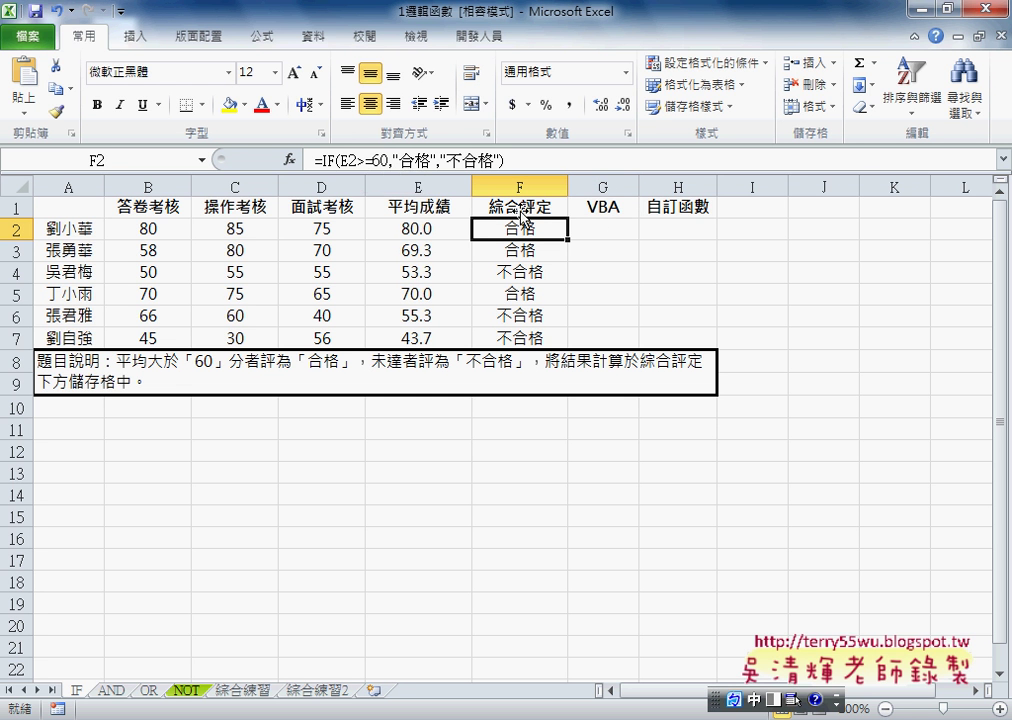
- Inspect the grade sheet: student rows 2–7, the average formulas in column E, and empty column G
{"action": "left_click", "coordinate": [612, 231]}
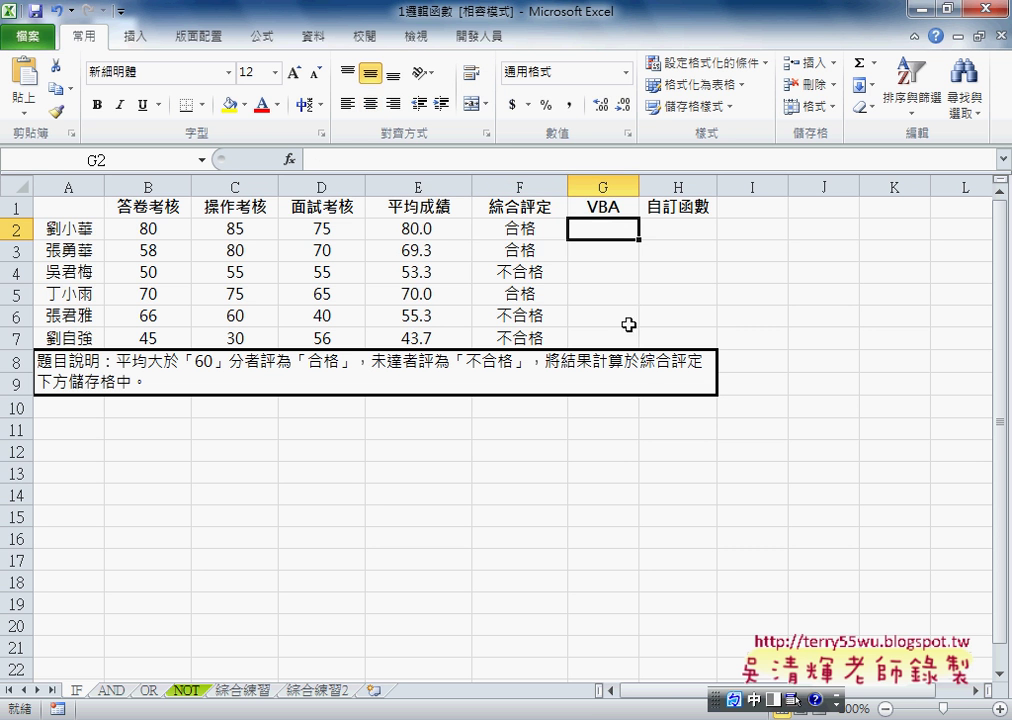
{"action": "left_click", "coordinate": [14, 229]}
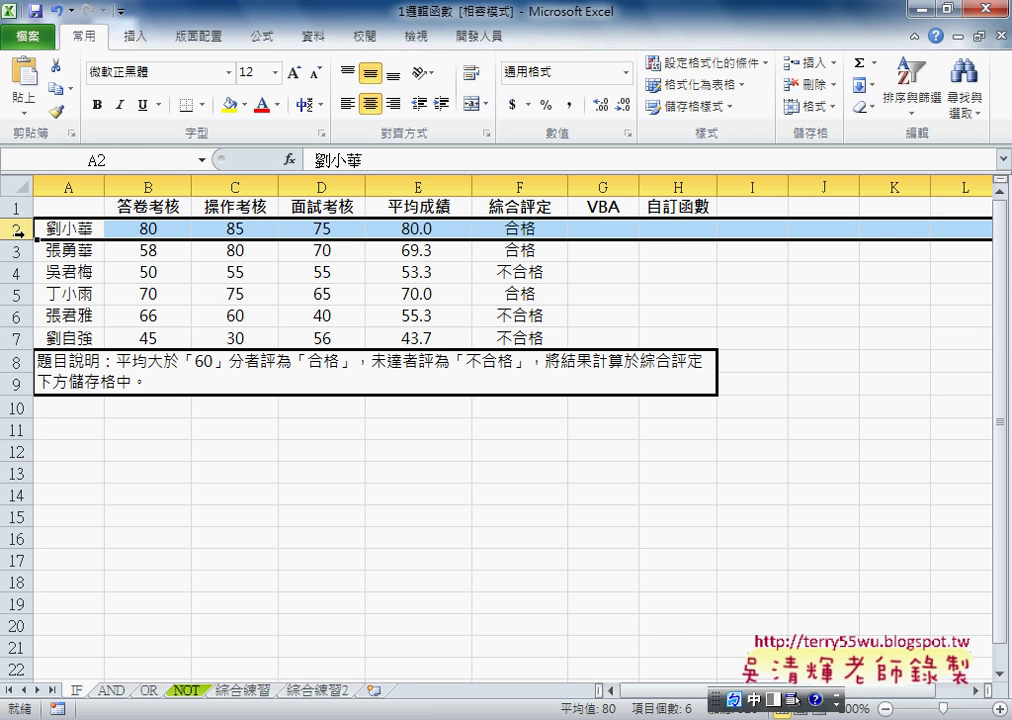
{"action": "left_click", "coordinate": [14, 336]}
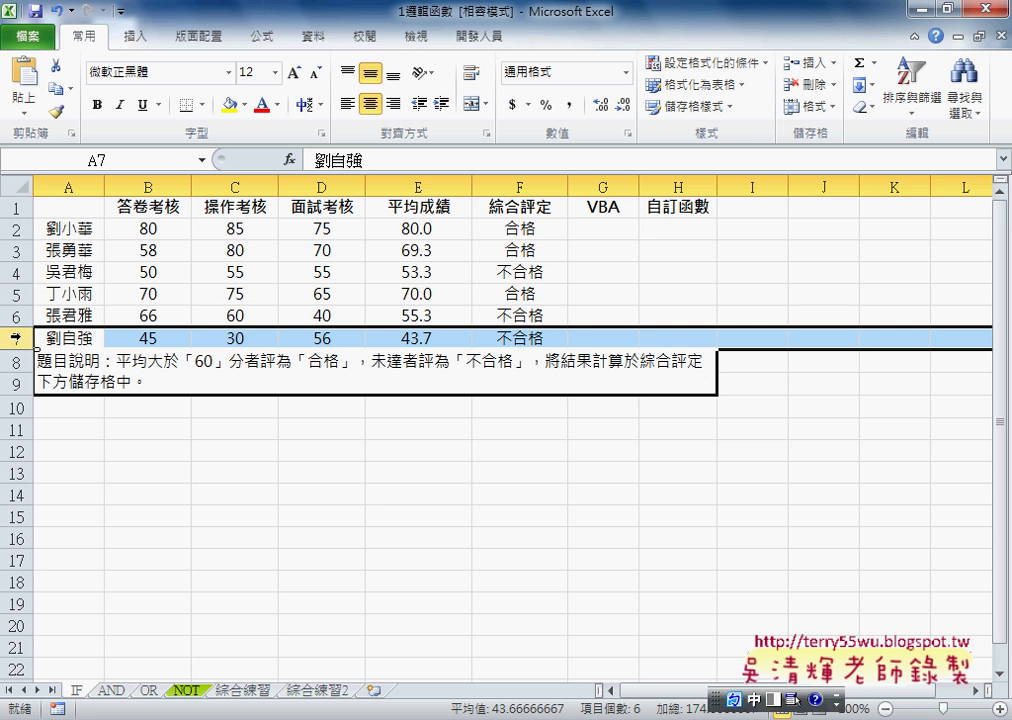
{"action": "left_click", "coordinate": [605, 231]}
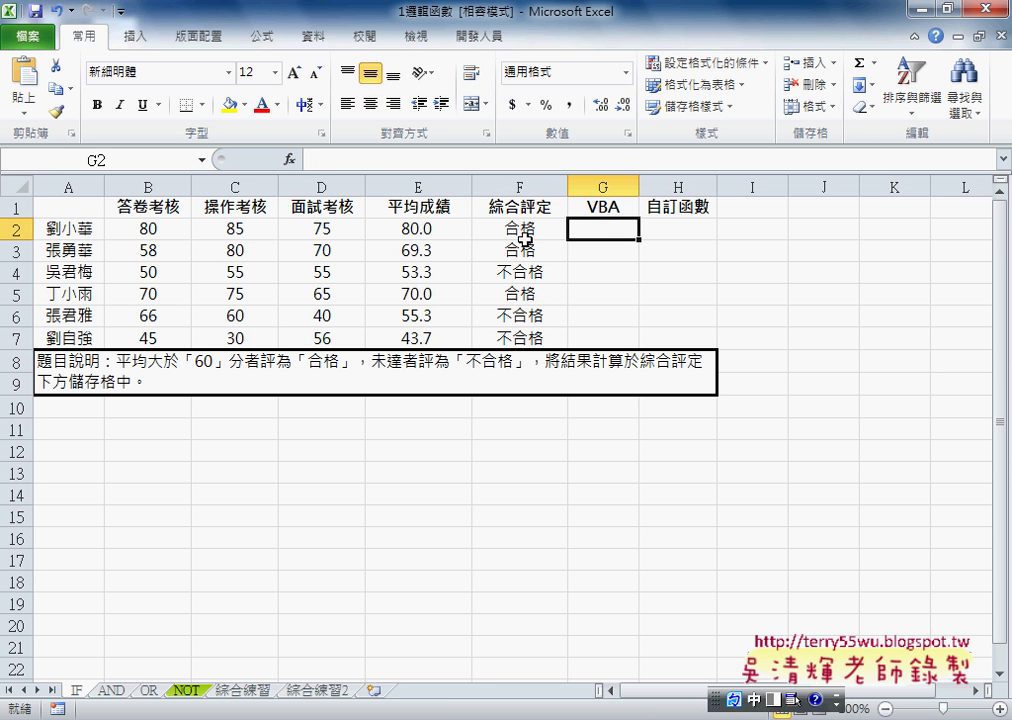
{"action": "left_click", "coordinate": [410, 229]}
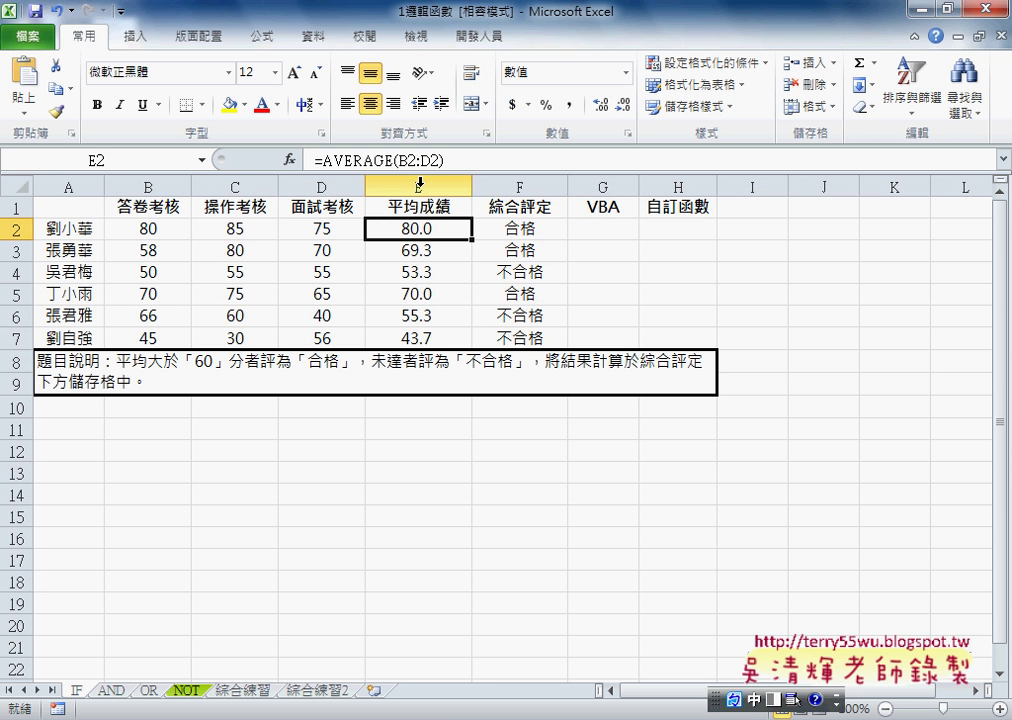
{"action": "left_click", "coordinate": [419, 183]}
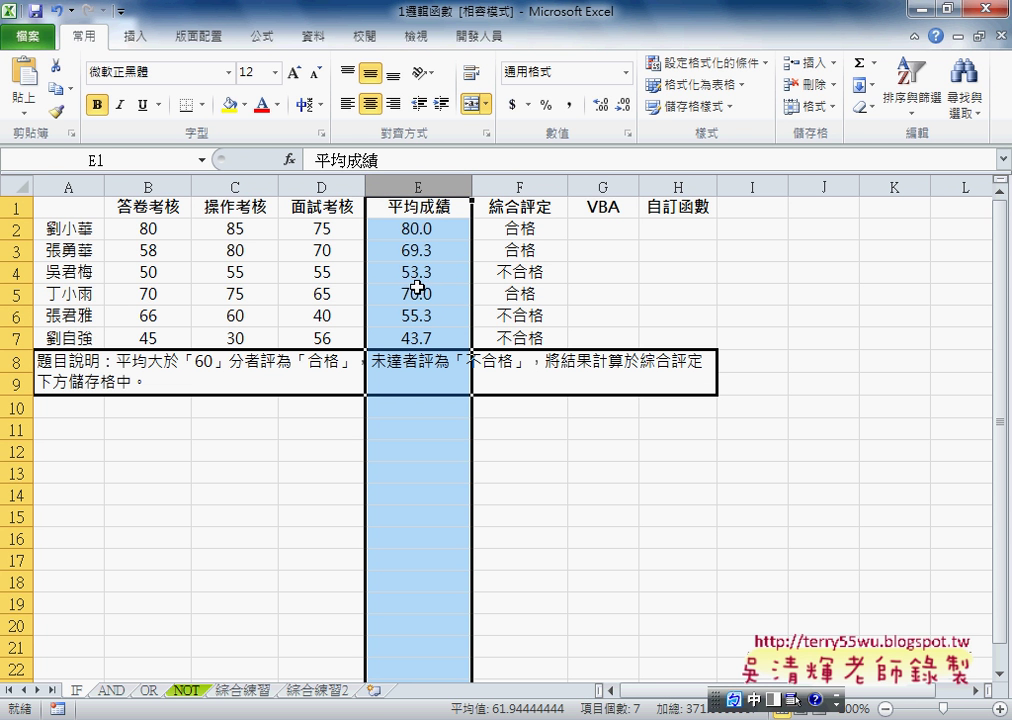
{"action": "left_click", "coordinate": [424, 229]}
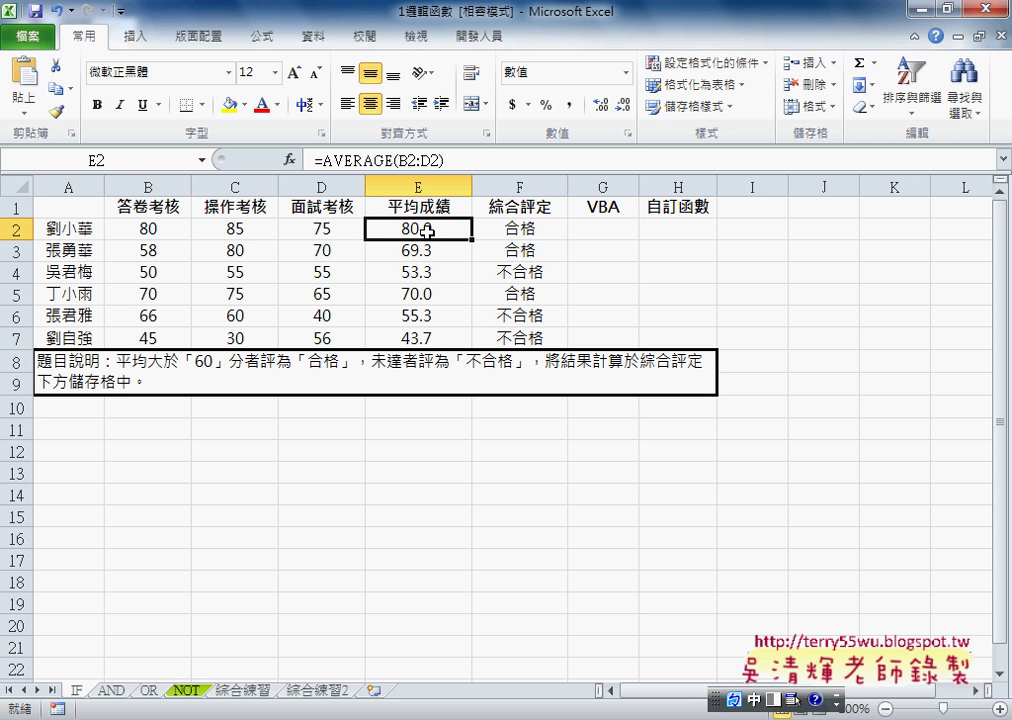
{"action": "left_click", "coordinate": [608, 229]}
{"action": "left_click", "coordinate": [605, 187]}
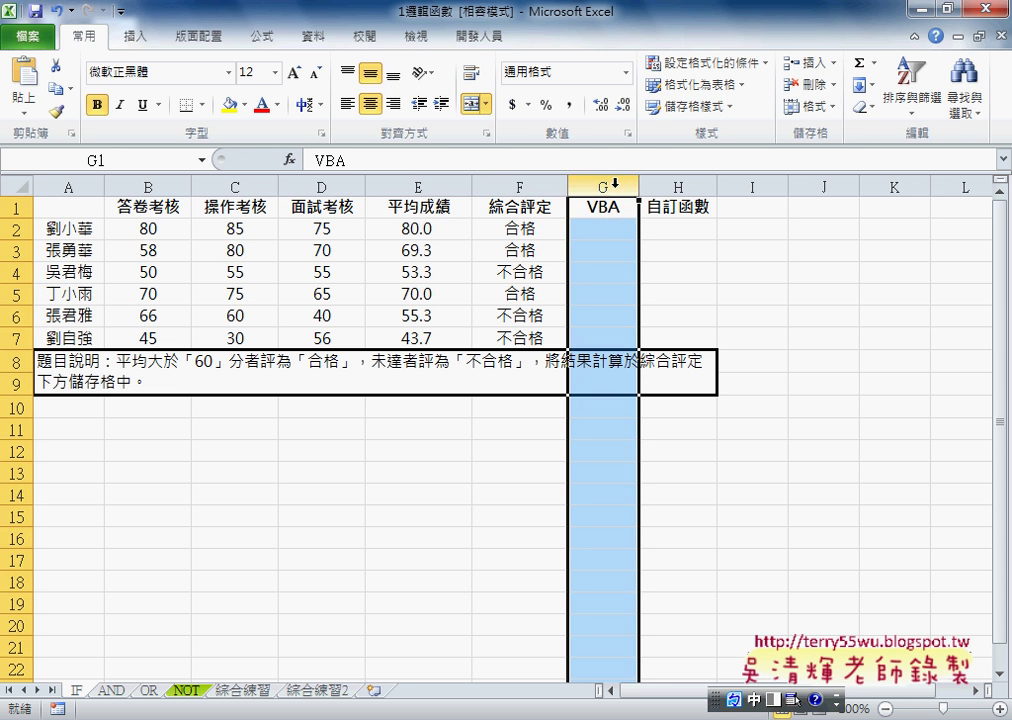
{"action": "left_click", "coordinate": [607, 232]}
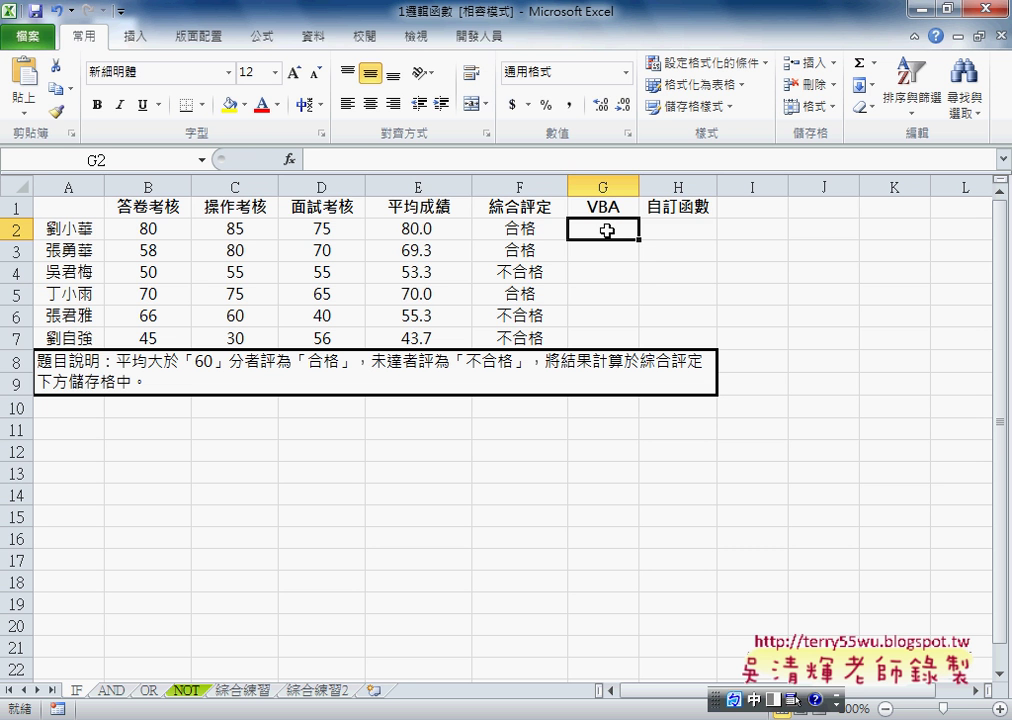
{"action": "left_click", "coordinate": [418, 272]}
{"action": "left_click", "coordinate": [604, 279]}
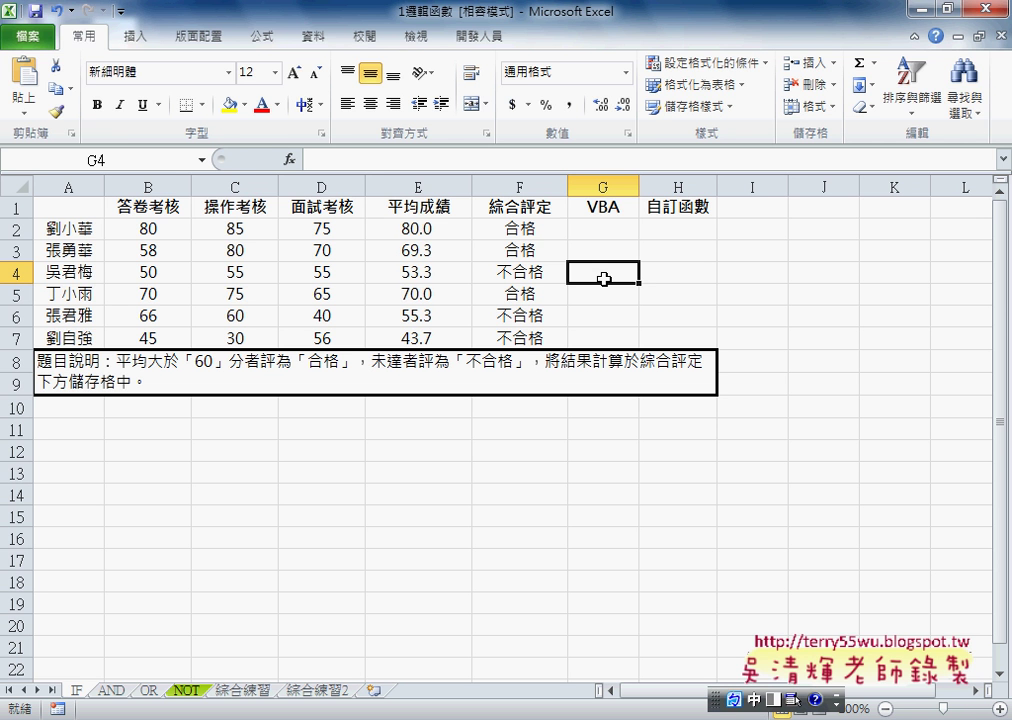
- Open the Visual Basic editor from the Developer tab and arrange its window and panes beside the sheet
{"action": "left_click", "coordinate": [475, 45]}
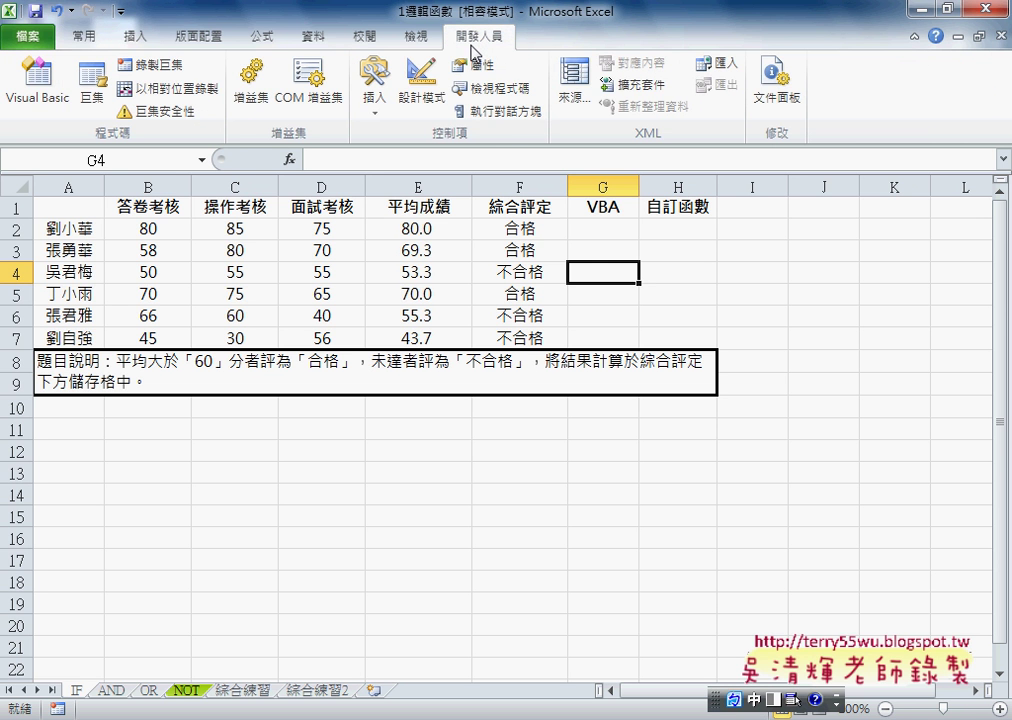
{"action": "left_click", "coordinate": [50, 92]}
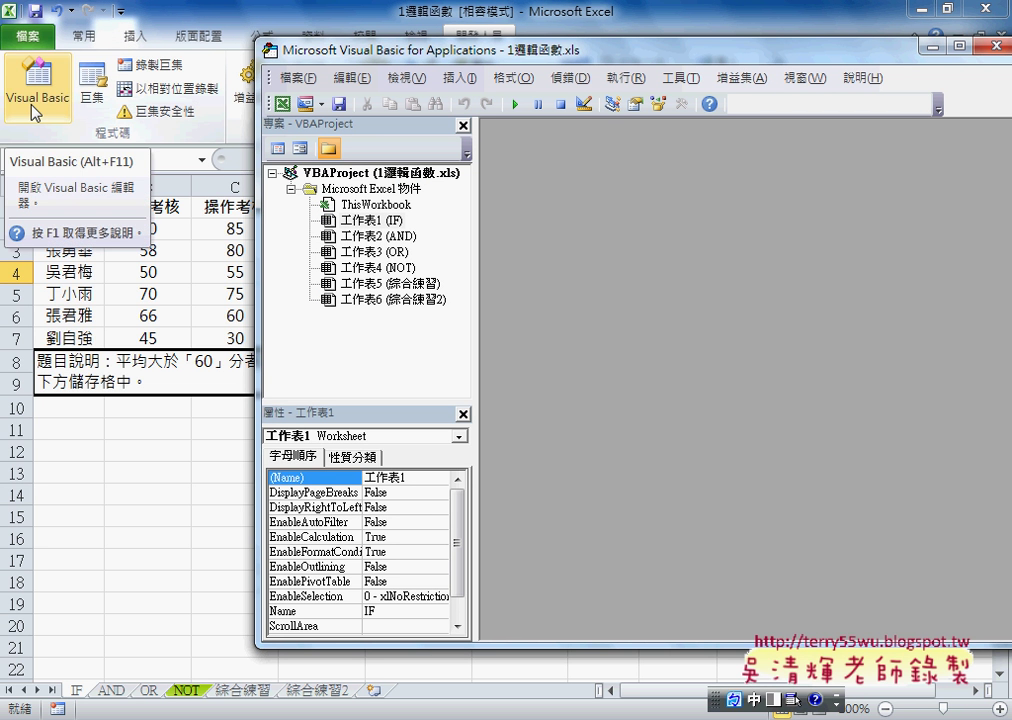
{"action": "left_click_drag", "start_coordinate": [420, 57], "coordinate": [326, 91]}
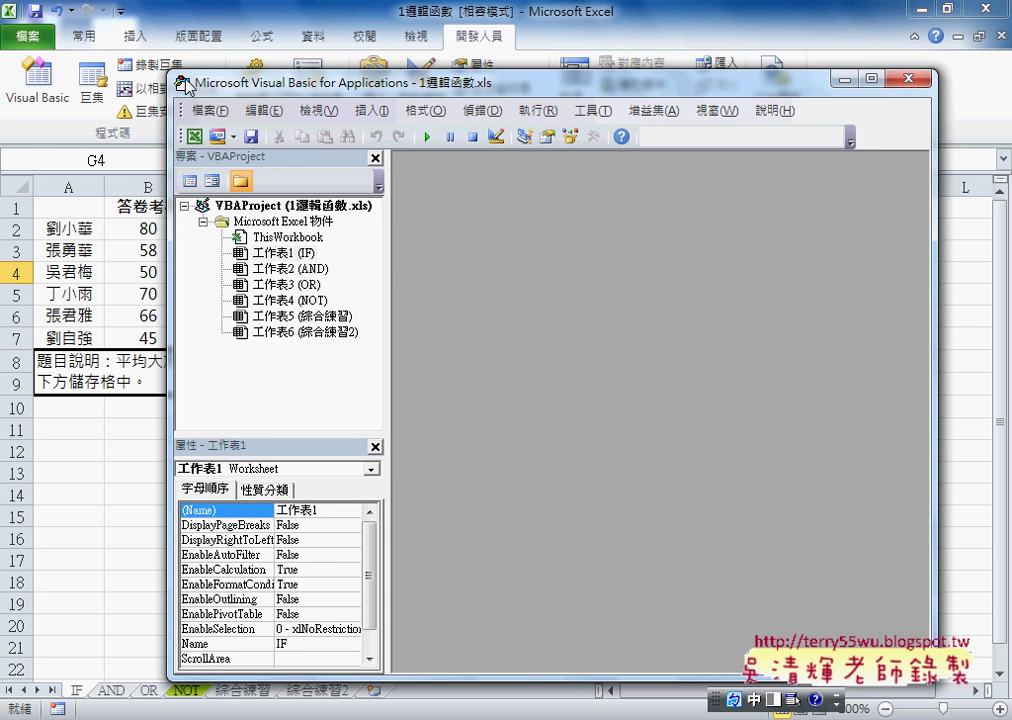
{"action": "left_click_drag", "start_coordinate": [169, 73], "coordinate": [297, 91]}
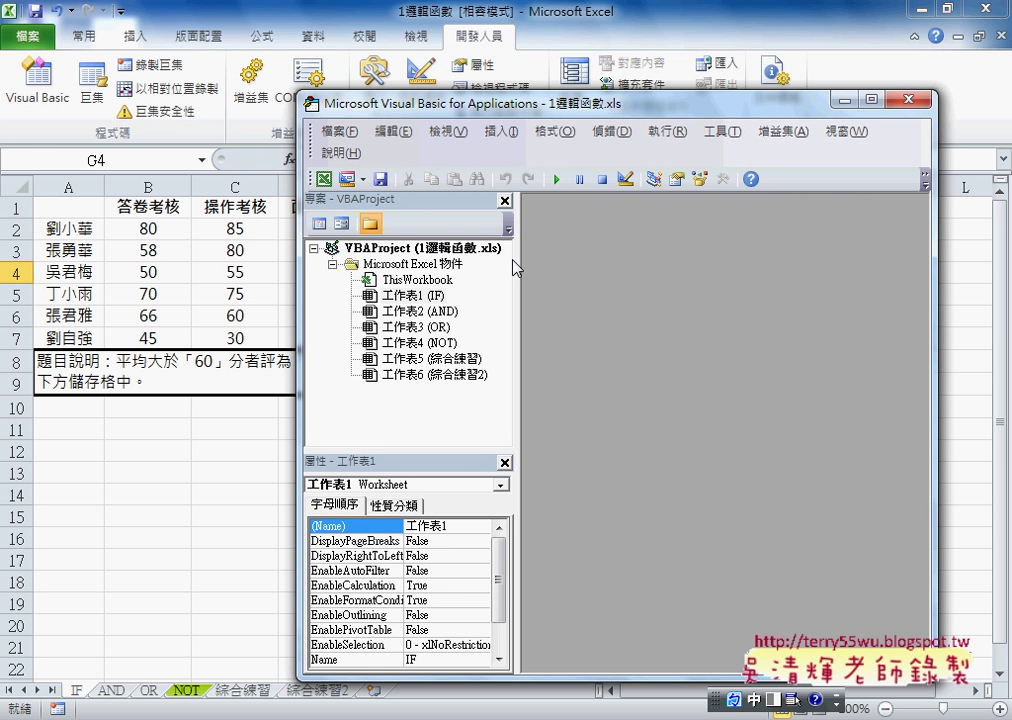
{"action": "left_click_drag", "start_coordinate": [517, 265], "coordinate": [432, 265]}
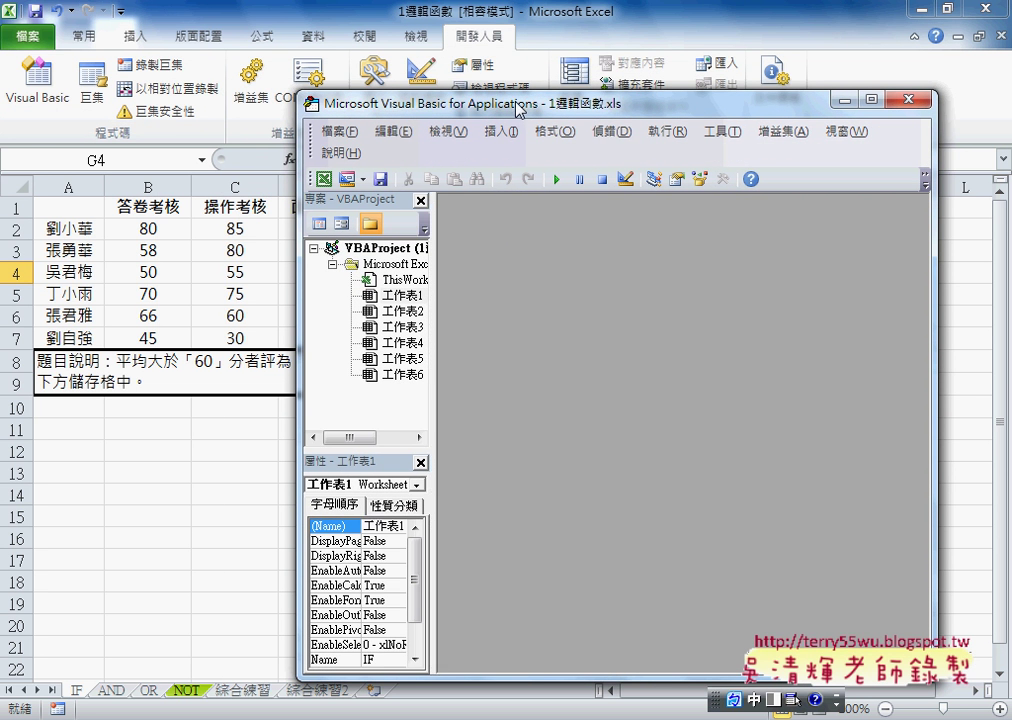
{"action": "left_click_drag", "start_coordinate": [400, 101], "coordinate": [325, 105]}
{"action": "left_click_drag", "start_coordinate": [358, 283], "coordinate": [381, 285]}
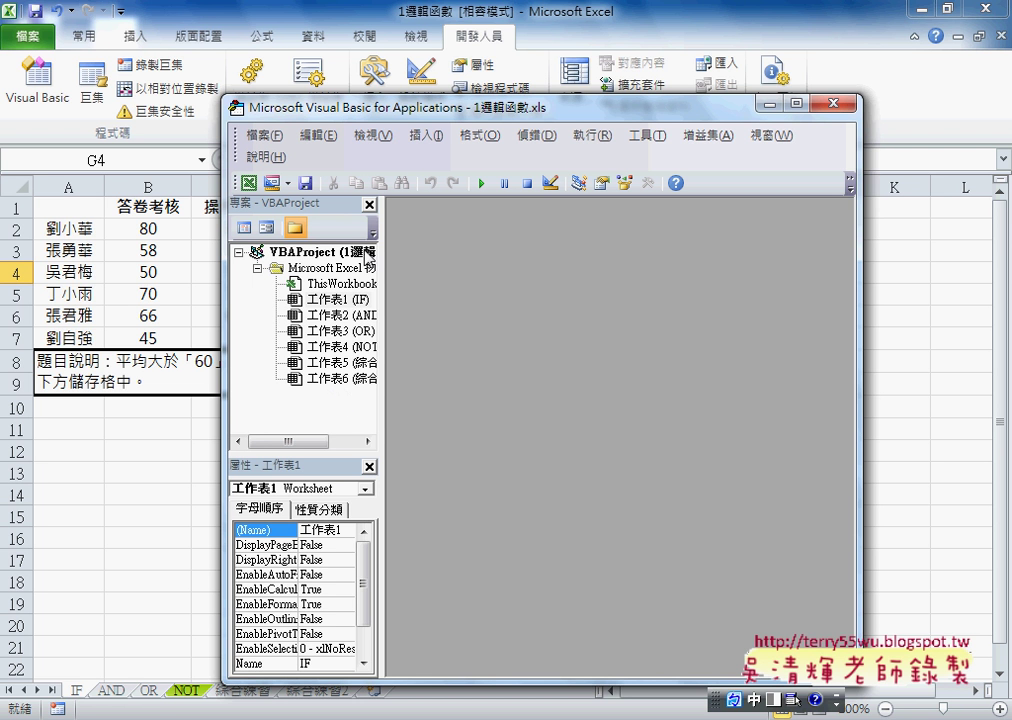
- Insert Module1 into the 1邏輯函數.xls VBAProject and widen the Project pane
{"action": "right_click", "coordinate": [358, 258]}
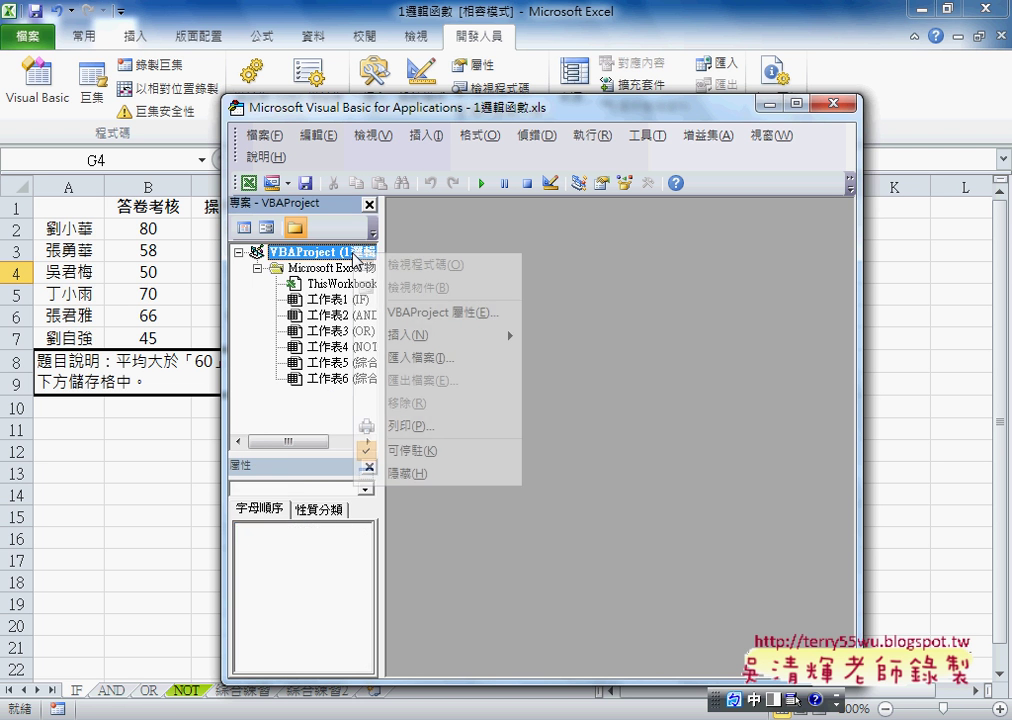
{"action": "mouse_move", "coordinate": [437, 335]}
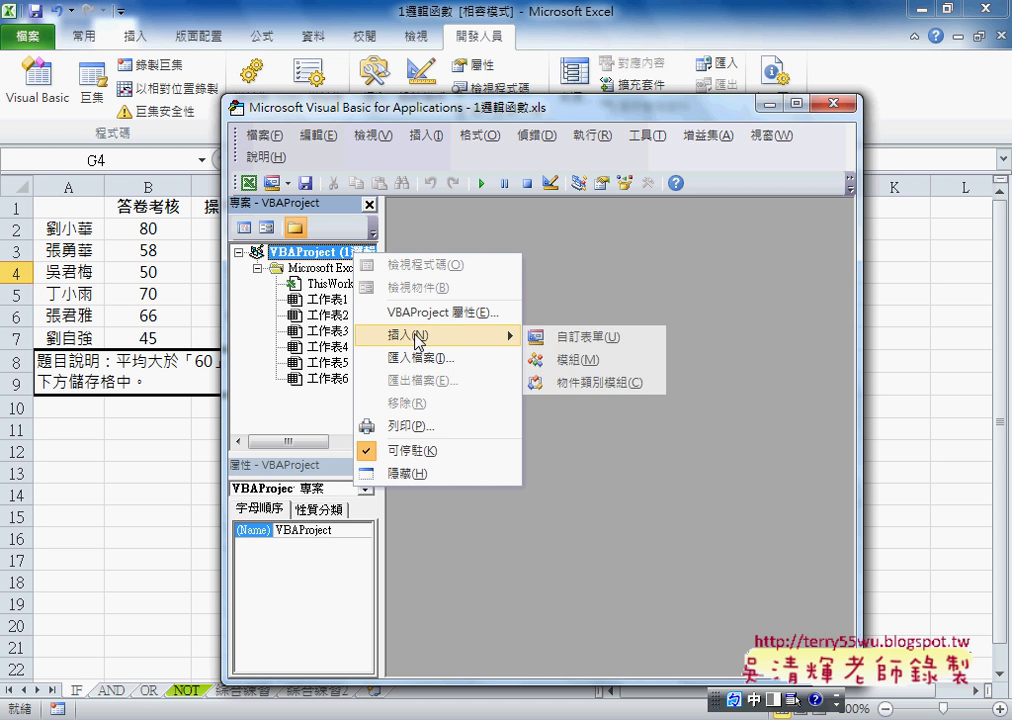
{"action": "left_click", "coordinate": [598, 366]}
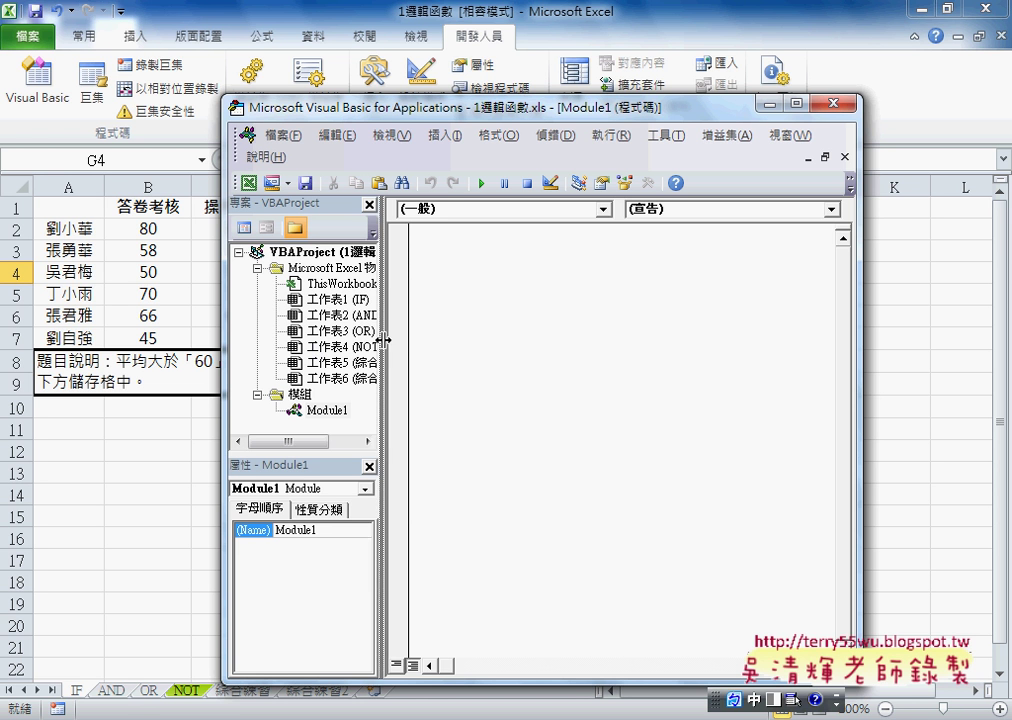
{"action": "left_click_drag", "start_coordinate": [438, 345], "coordinate": [440, 345]}
{"action": "left_click", "coordinate": [282, 253]}
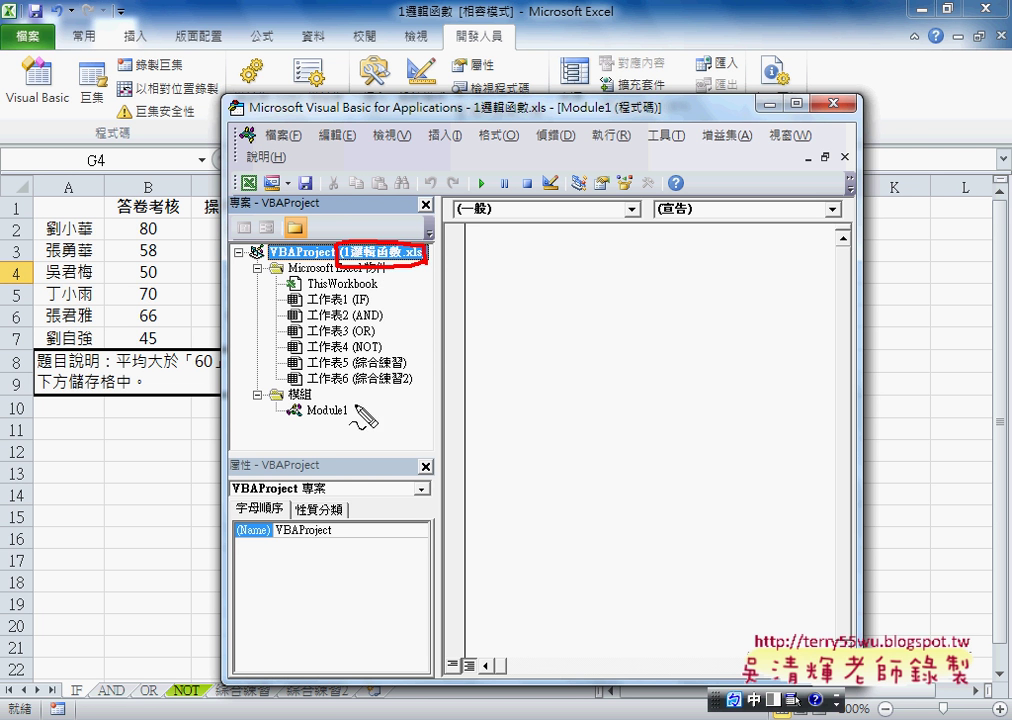
{"action": "left_click_drag", "start_coordinate": [292, 412], "coordinate": [356, 401]}
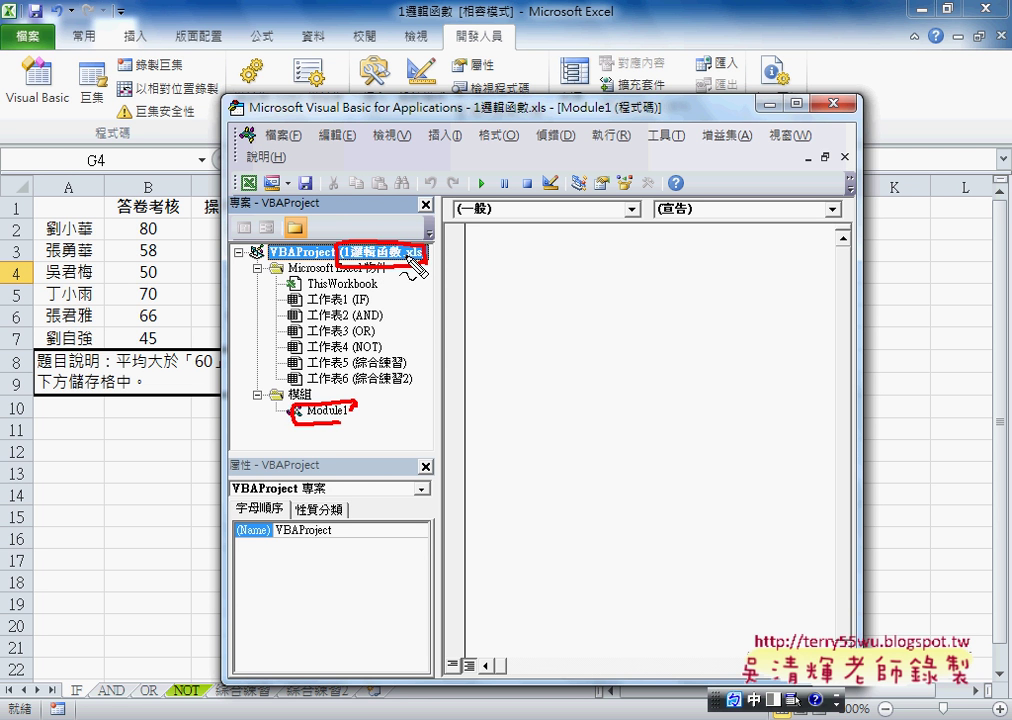
{"action": "key", "text": "Escape"}
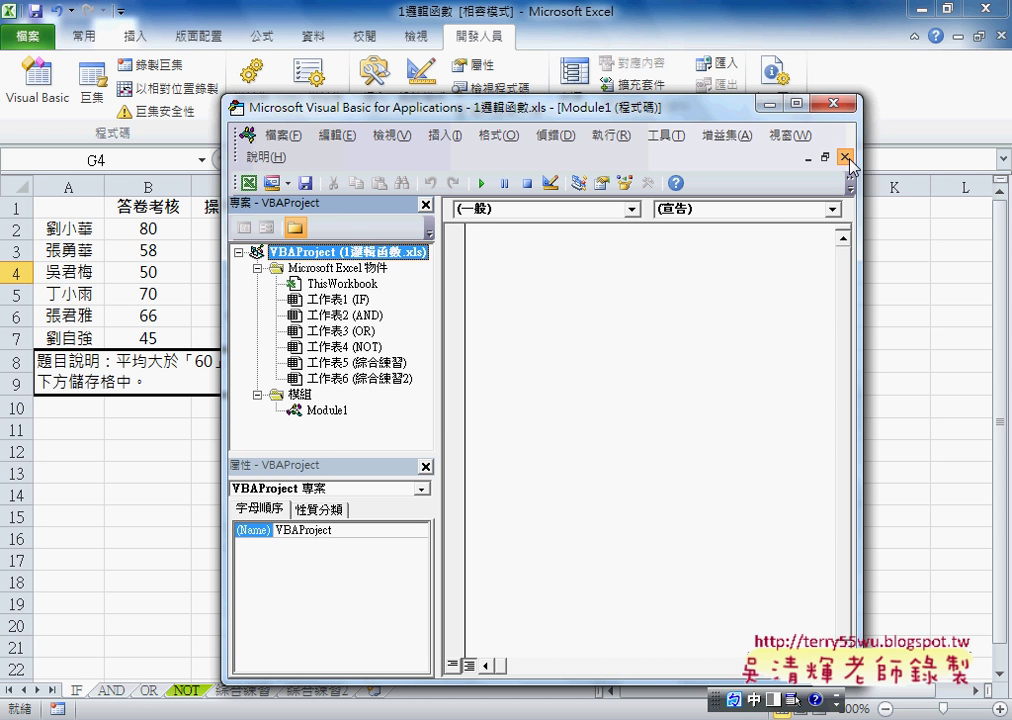
- Close Module1's code window and the Project and Properties panes
{"action": "left_click", "coordinate": [846, 158]}
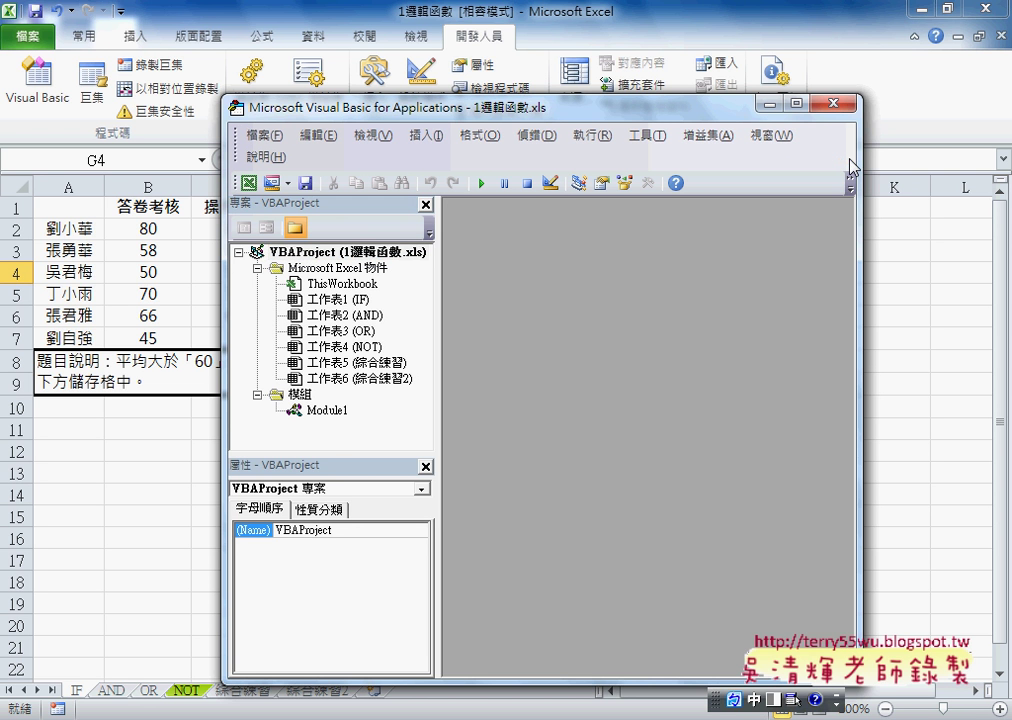
{"action": "left_click", "coordinate": [425, 204]}
{"action": "left_click", "coordinate": [425, 206]}
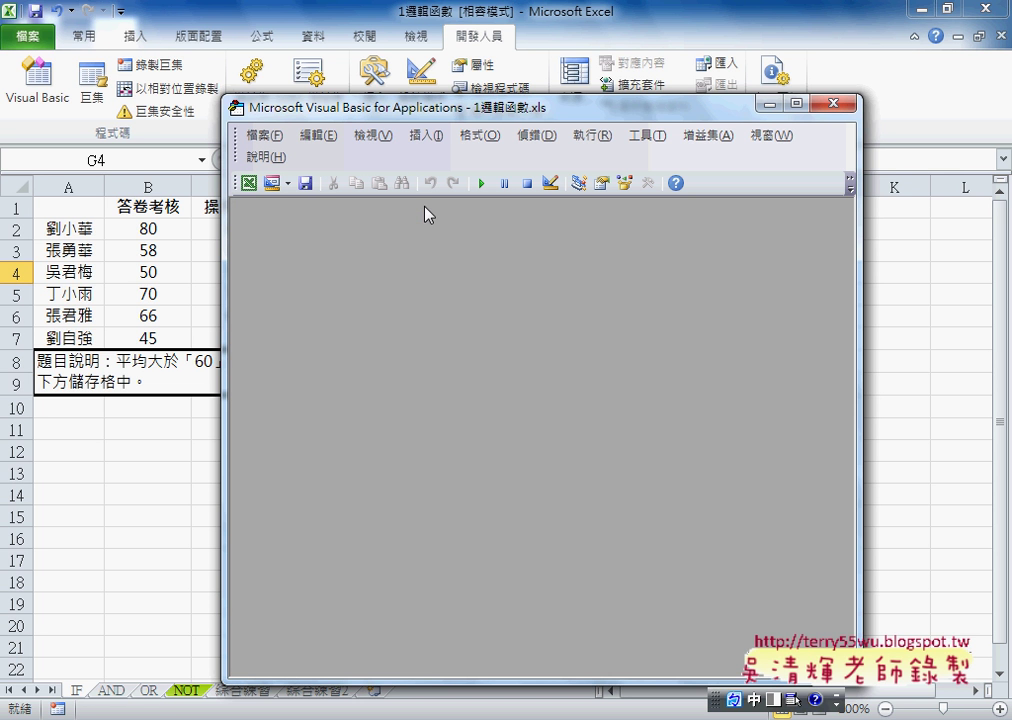
- Close and reopen the Visual Basic editor, then reposition its window
{"action": "left_click", "coordinate": [833, 104]}
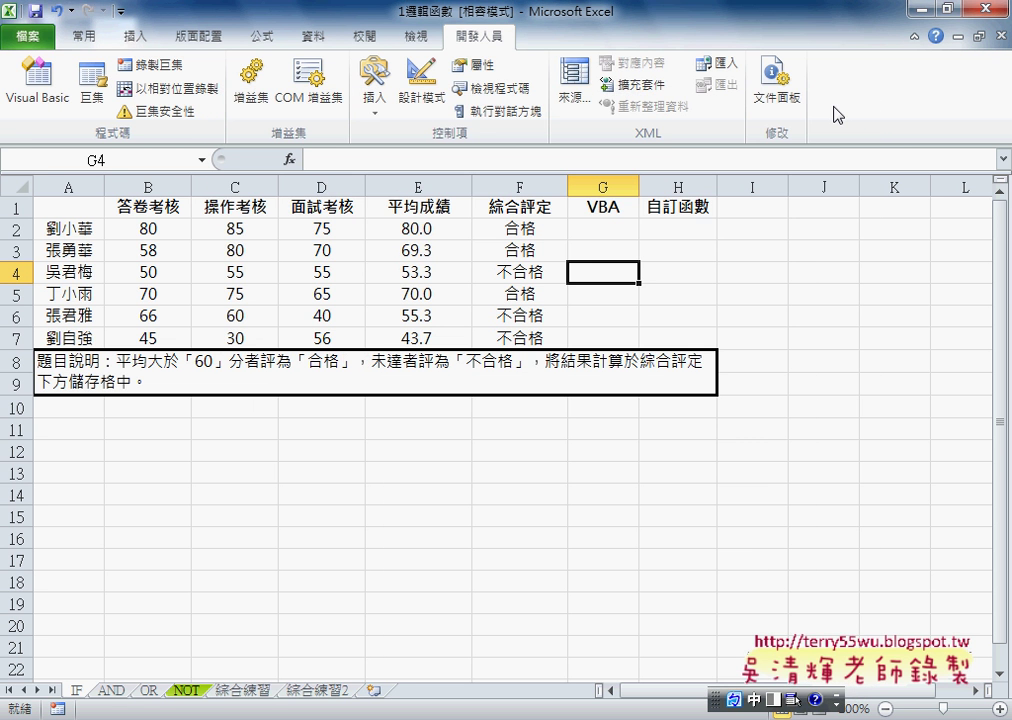
{"action": "left_click", "coordinate": [27, 100]}
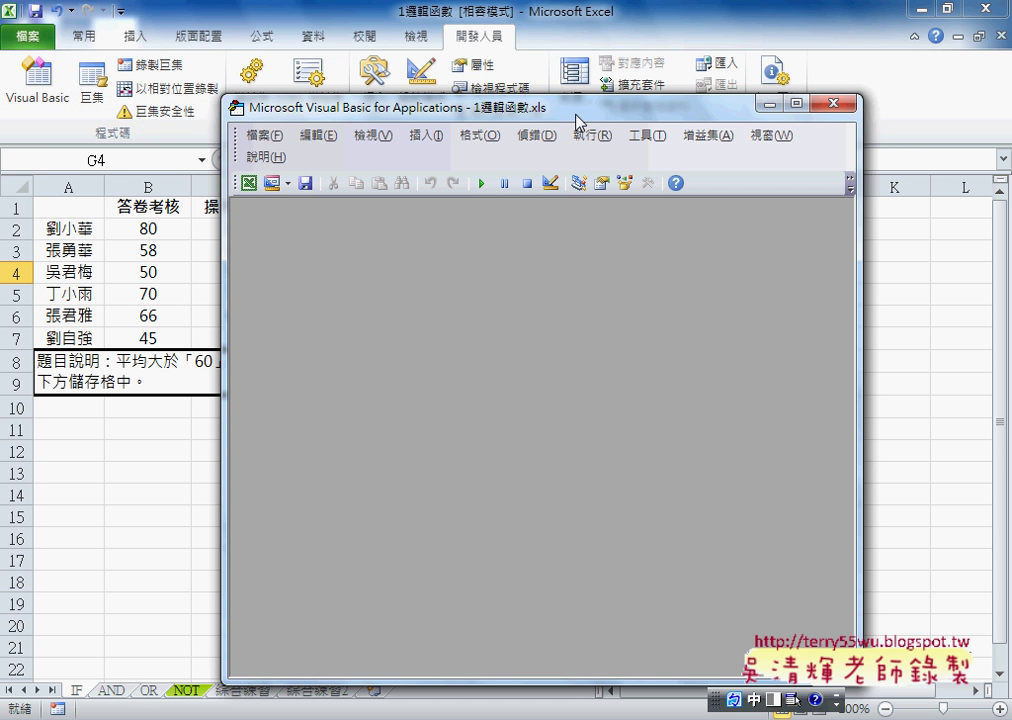
{"action": "left_click_drag", "start_coordinate": [577, 108], "coordinate": [540, 96]}
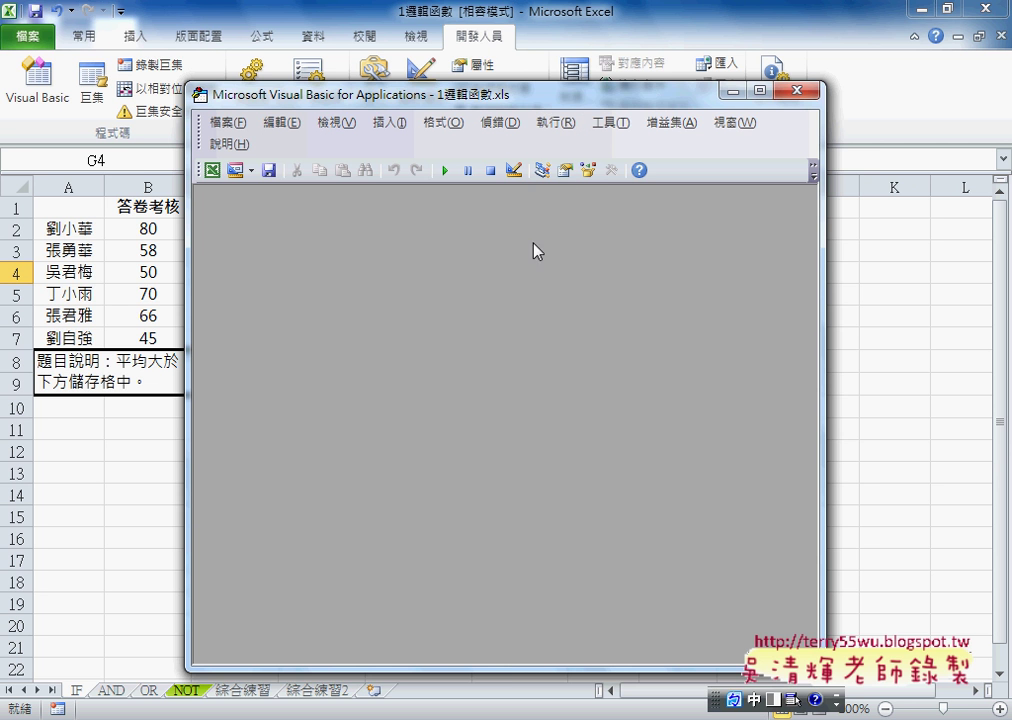
{"action": "left_click_drag", "start_coordinate": [567, 110], "coordinate": [607, 119]}
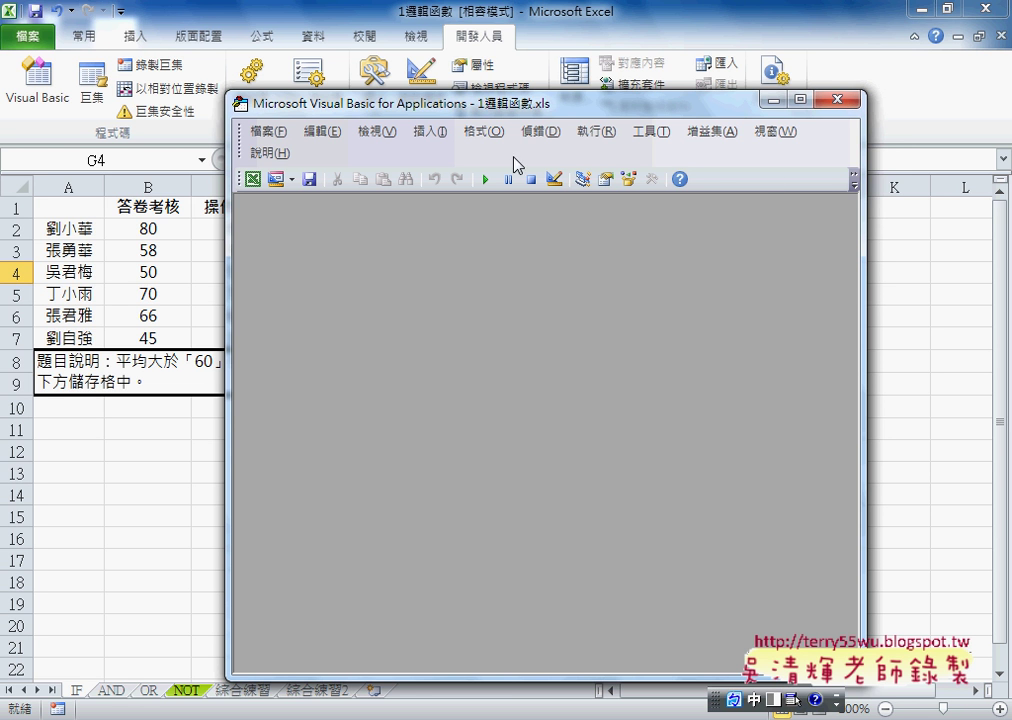
{"action": "left_click_drag", "start_coordinate": [482, 109], "coordinate": [527, 110]}
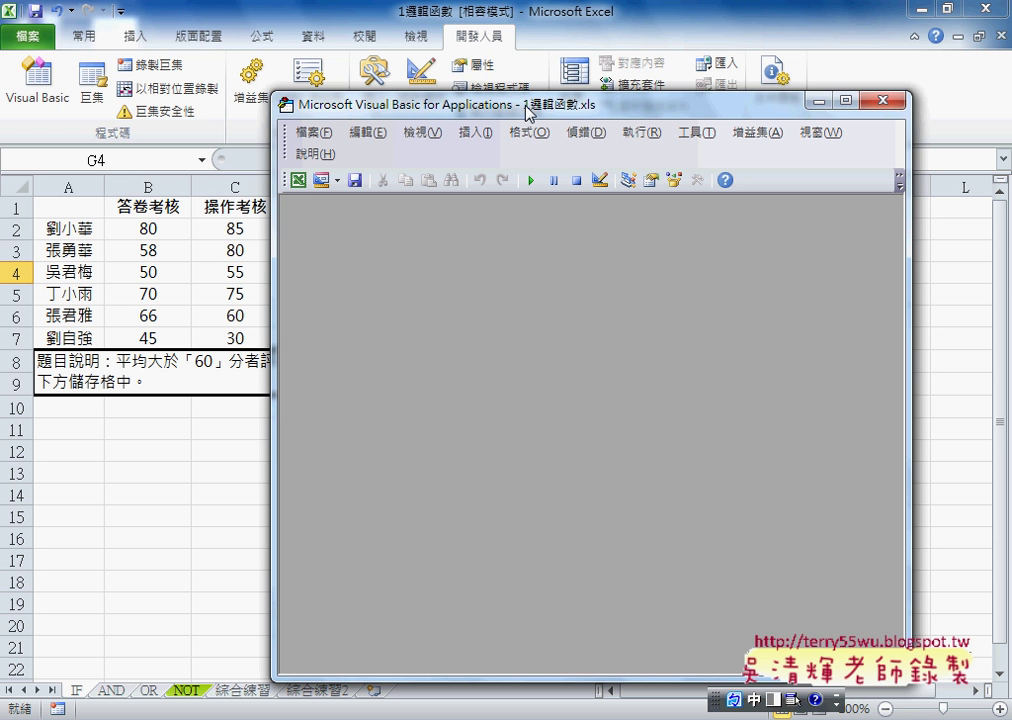
- Show the Project Explorer from the View menu
{"action": "left_click", "coordinate": [421, 132]}
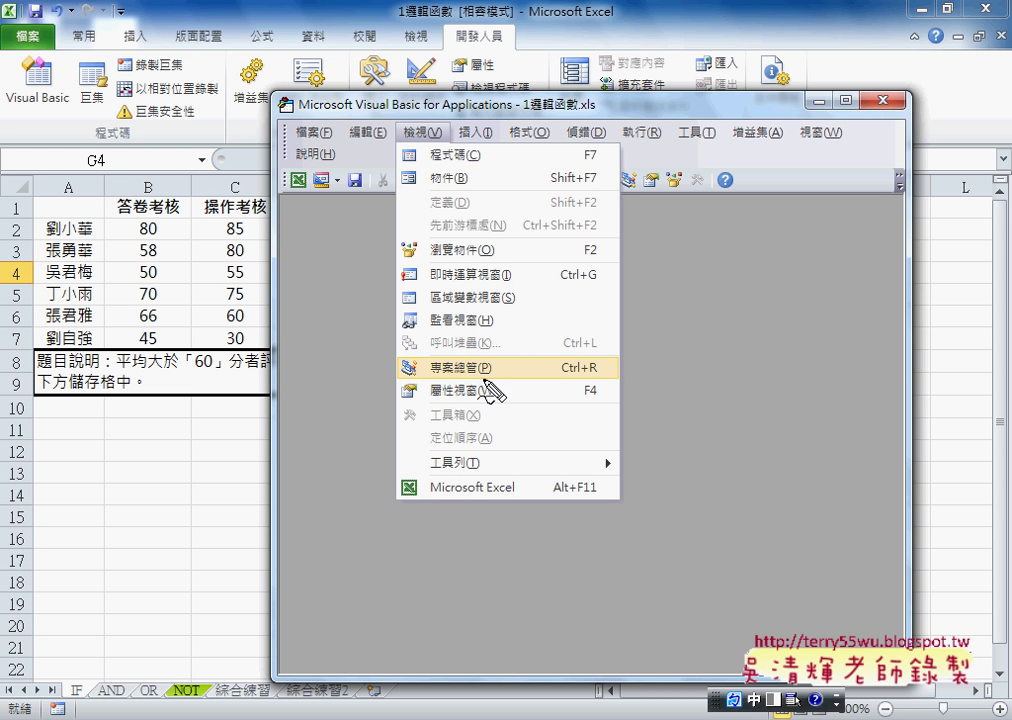
{"action": "mouse_move", "coordinate": [487, 378]}
{"action": "left_mouse_down"}
{"action": "mouse_move", "coordinate": [392, 362]}
{"action": "mouse_move", "coordinate": [500, 365]}
{"action": "left_mouse_up"}
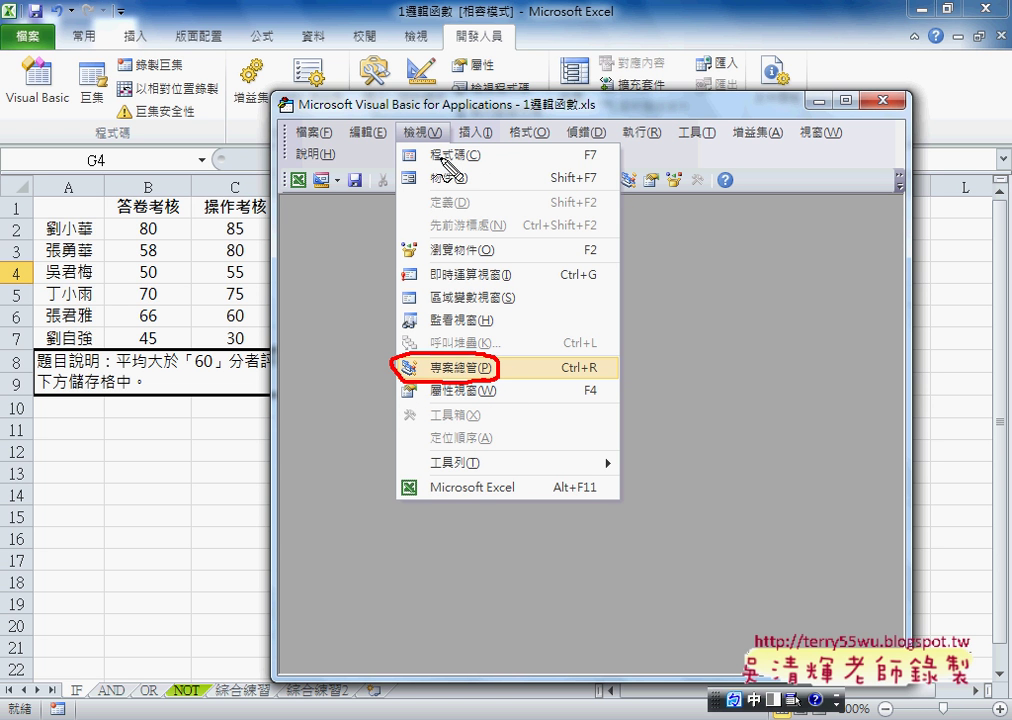
{"action": "left_click_drag", "start_coordinate": [448, 142], "coordinate": [382, 366]}
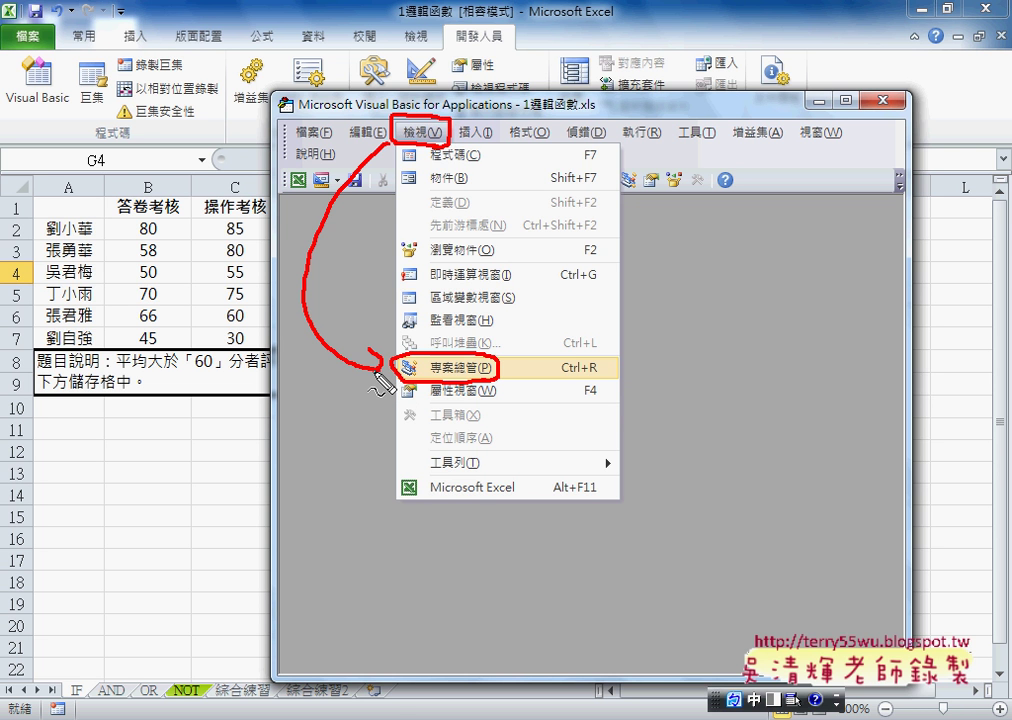
{"action": "key", "text": "Escape"}
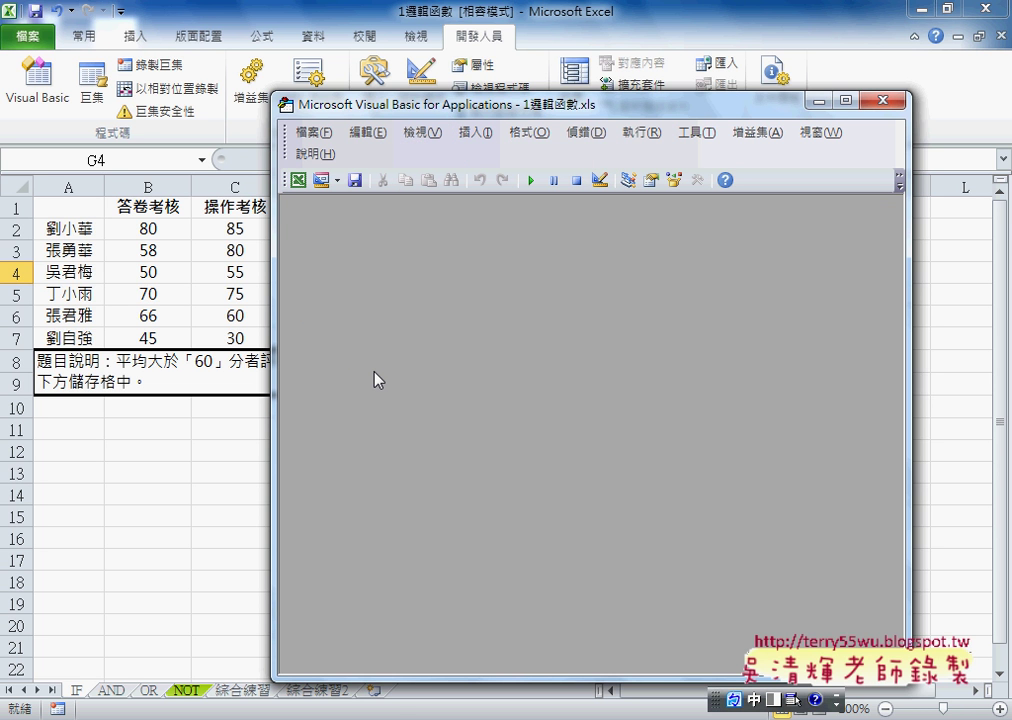
{"action": "left_click", "coordinate": [437, 134]}
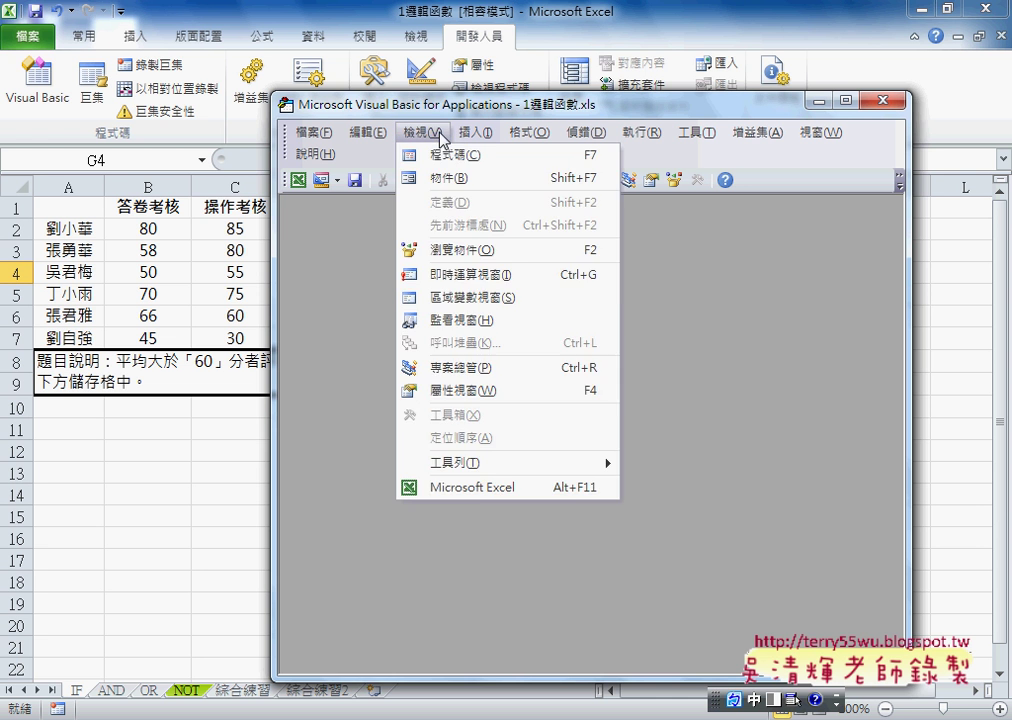
{"action": "left_click", "coordinate": [437, 369]}
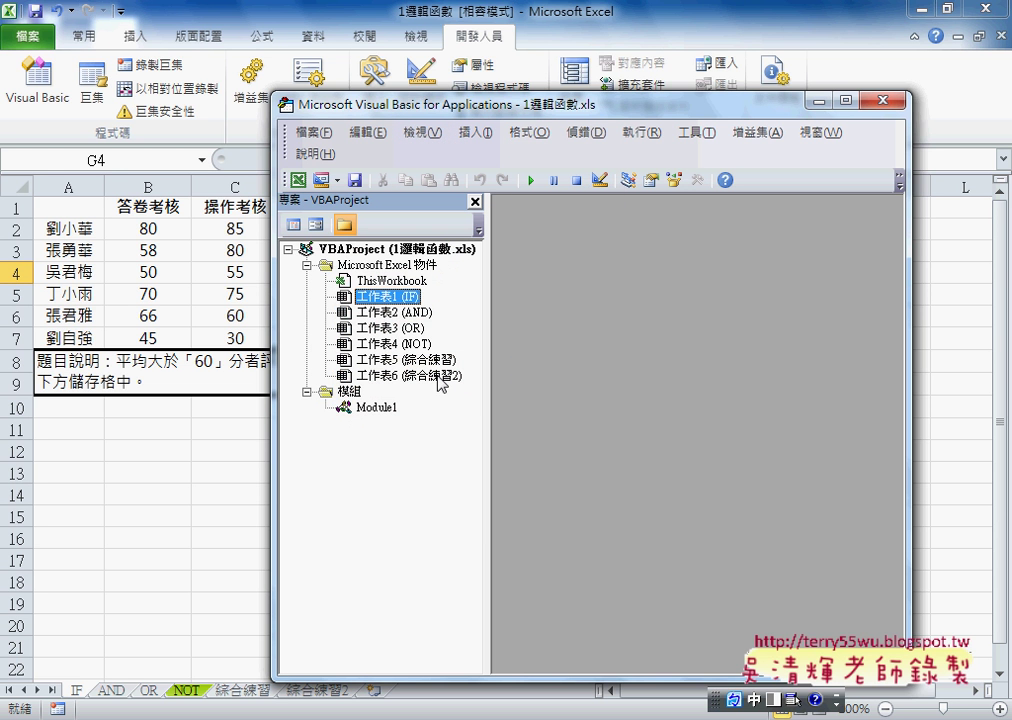
- Open Module1's code window and move the editor to reveal the grade columns
{"action": "left_click", "coordinate": [382, 410]}
{"action": "double_click", "coordinate": [378, 408]}
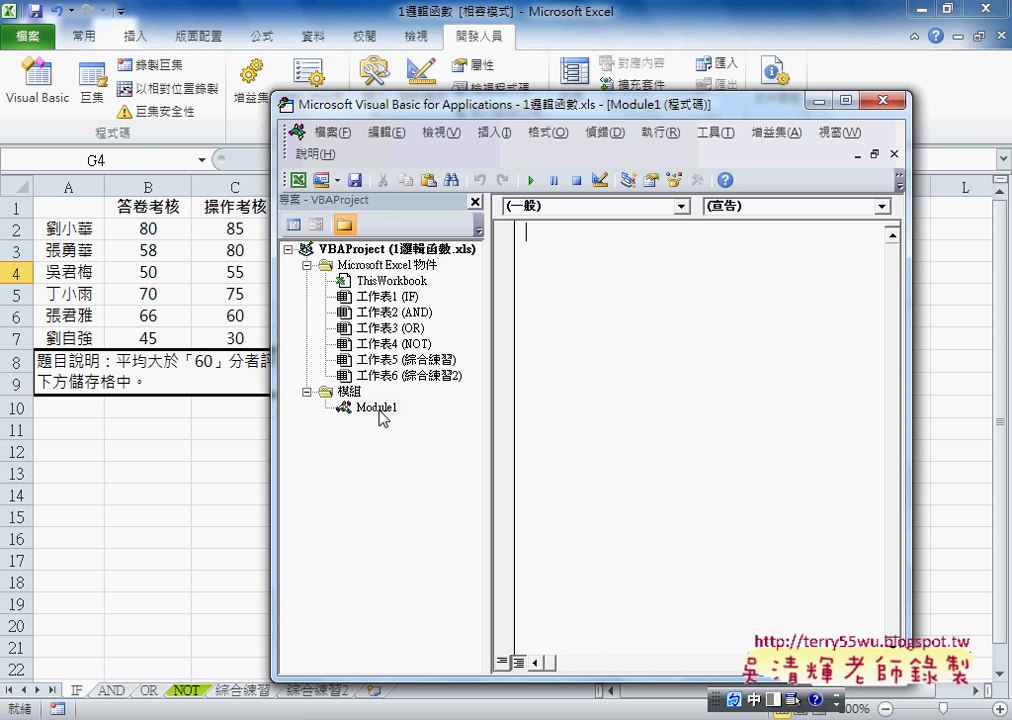
{"action": "left_click", "coordinate": [440, 132]}
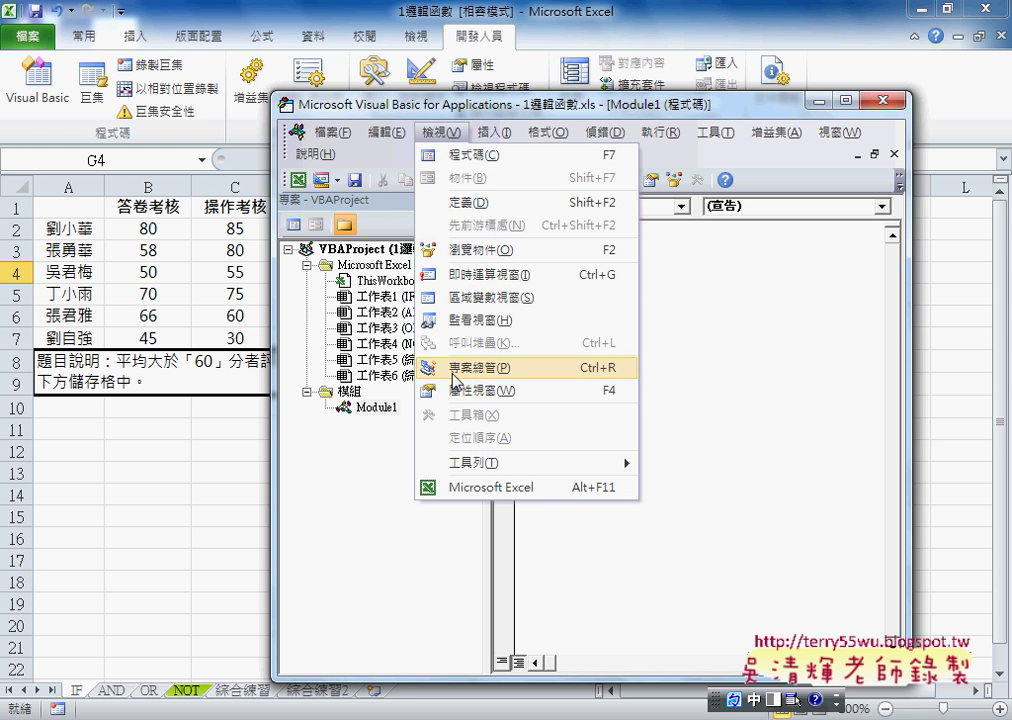
{"action": "left_click", "coordinate": [670, 380]}
{"action": "left_click_drag", "start_coordinate": [567, 110], "coordinate": [653, 309]}
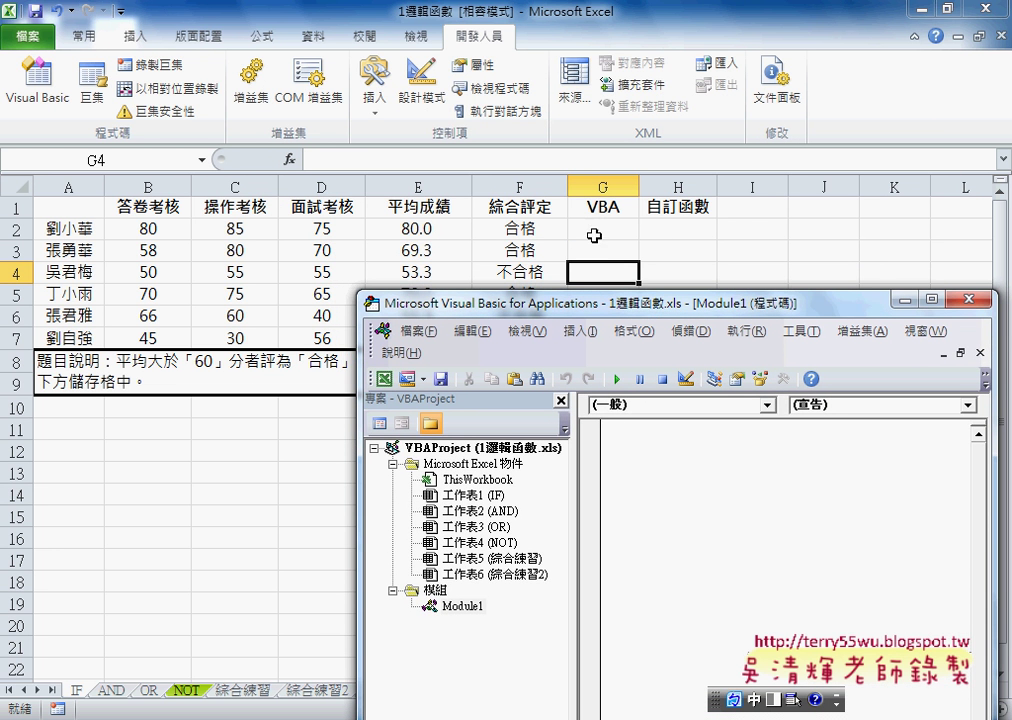
- Use Insert > Procedure to create Public Sub 成績() in Module1
{"action": "mouse_move", "coordinate": [570, 306]}
{"action": "left_mouse_down"}
{"action": "mouse_move", "coordinate": [557, 278]}
{"action": "mouse_move", "coordinate": [585, 296]}
{"action": "left_mouse_up"}
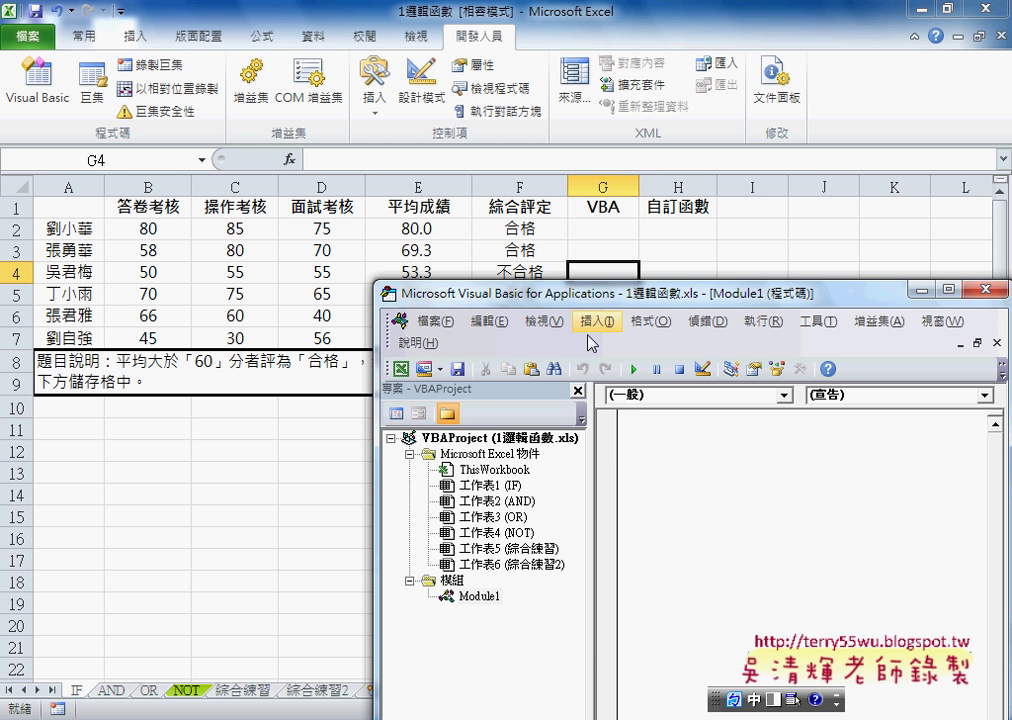
{"action": "left_click", "coordinate": [597, 321]}
{"action": "left_click", "coordinate": [607, 346]}
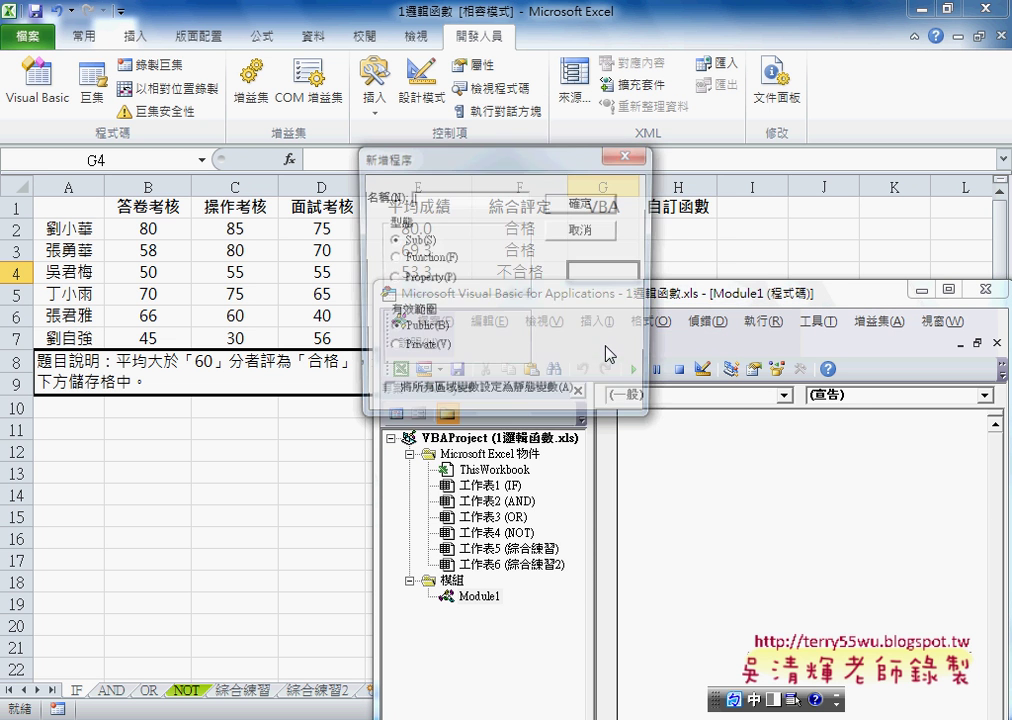
{"action": "left_click_drag", "start_coordinate": [580, 247], "coordinate": [609, 302]}
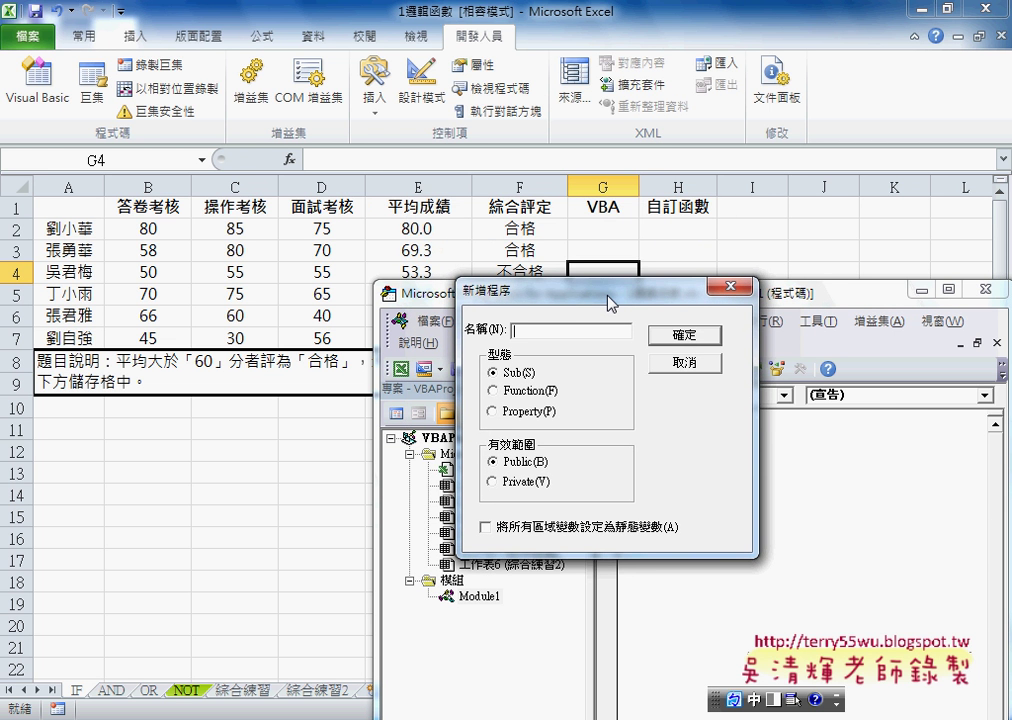
{"action": "type", "text": "f/"}
{"action": "type", "text": "6ru4"}
{"action": "key", "text": "Return"}
{"action": "key", "text": "shift"}
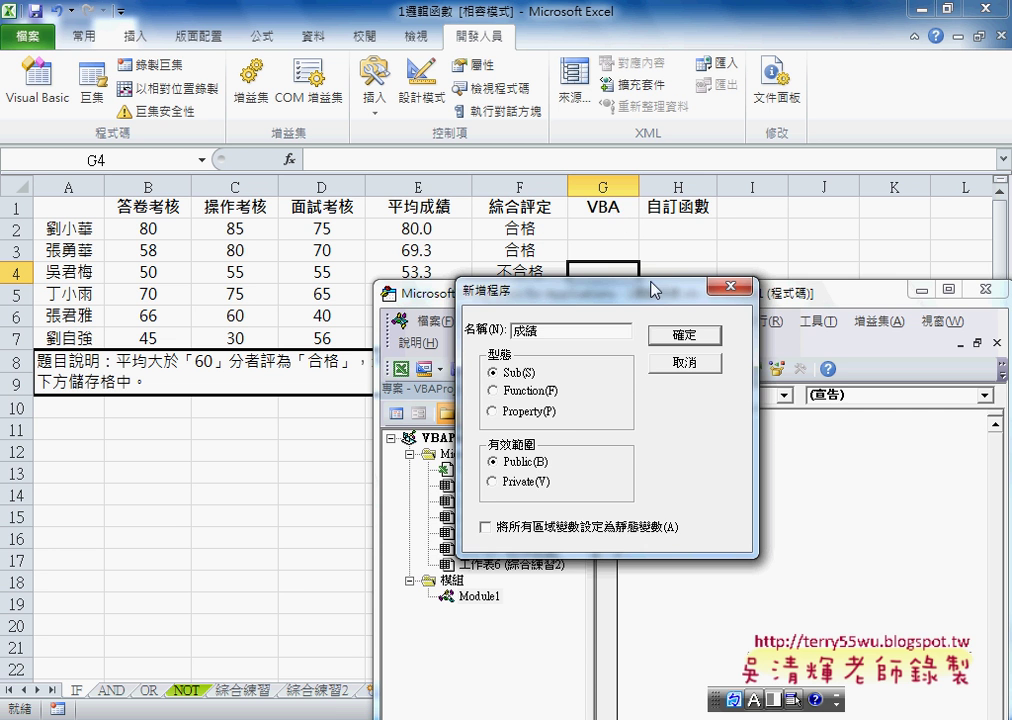
{"action": "left_click", "coordinate": [684, 335]}
{"action": "left_click_drag", "start_coordinate": [671, 303], "coordinate": [567, 298]}
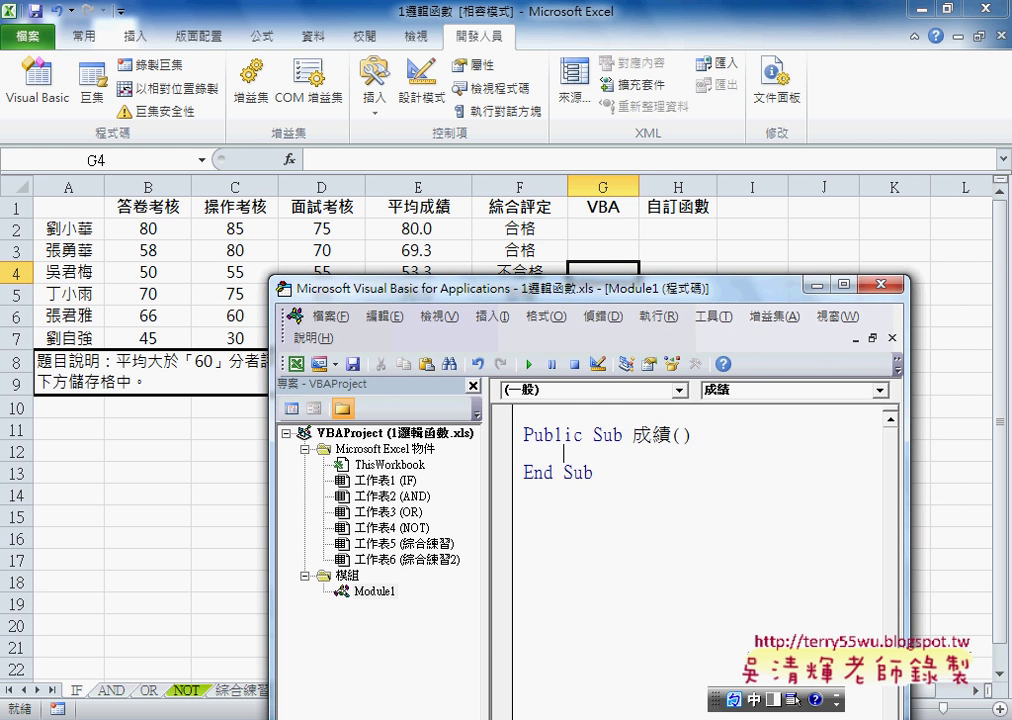
{"action": "key", "text": "shift"}
- Write the loop For i = 2 To 7 … Next in 成績 and indent its body line
{"action": "type", "text": "f"}
{"action": "type", "text": "or"}
{"action": "type", "text": " i ="}
{"action": "type", "text": "2 "}
{"action": "type", "text": "to "}
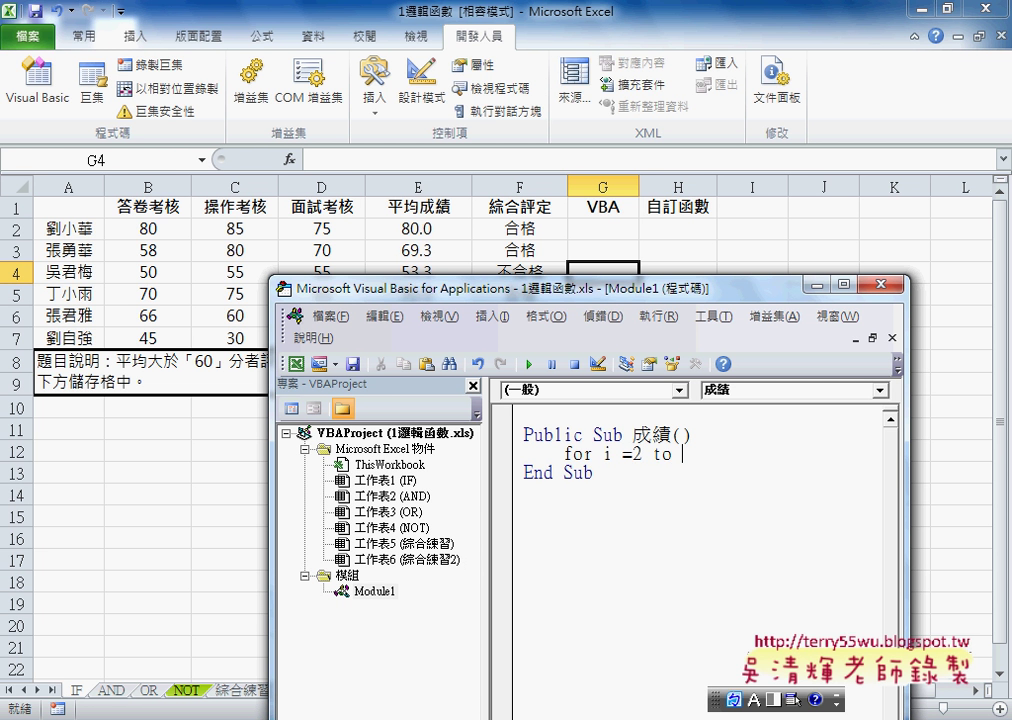
{"action": "type", "text": "7"}
{"action": "key", "text": "Return"}
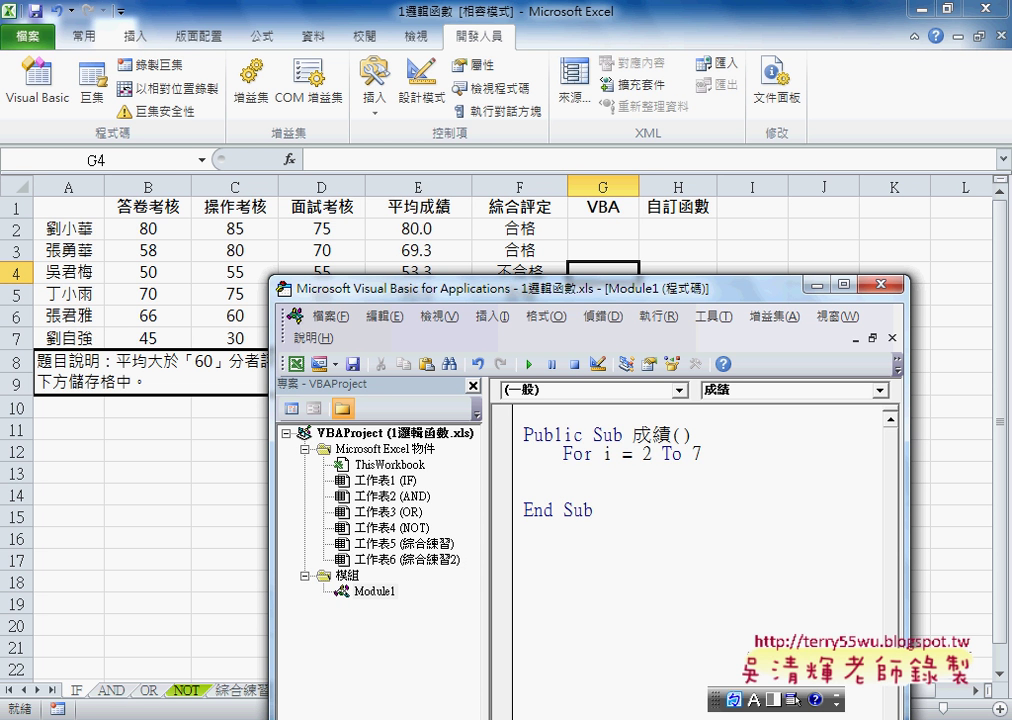
{"action": "double_click", "coordinate": [702, 456]}
{"action": "left_click", "coordinate": [629, 486]}
{"action": "type", "text": "ne"}
{"action": "type", "text": "xt"}
{"action": "double_click", "coordinate": [646, 453]}
{"action": "left_click", "coordinate": [585, 491]}
{"action": "double_click", "coordinate": [695, 453]}
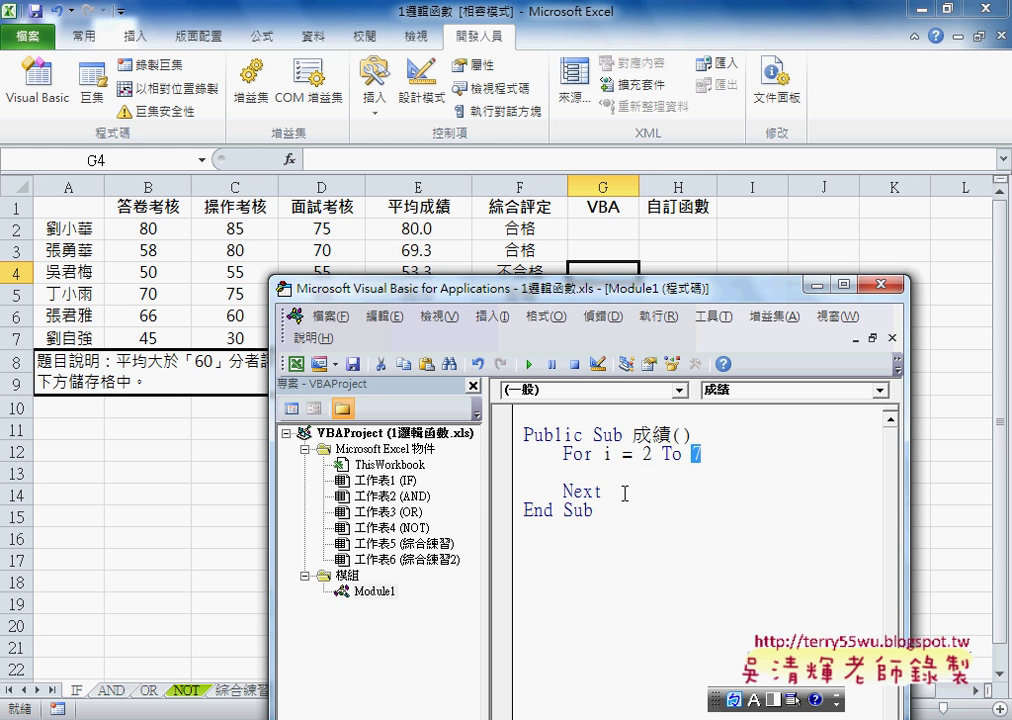
{"action": "left_click", "coordinate": [583, 491]}
{"action": "left_click", "coordinate": [598, 471]}
{"action": "key", "text": "Tab"}
- Type If Cells(i, "E") >= 60 Then, Else, End If inside the loop and indent the If branch
{"action": "type", "text": "if "}
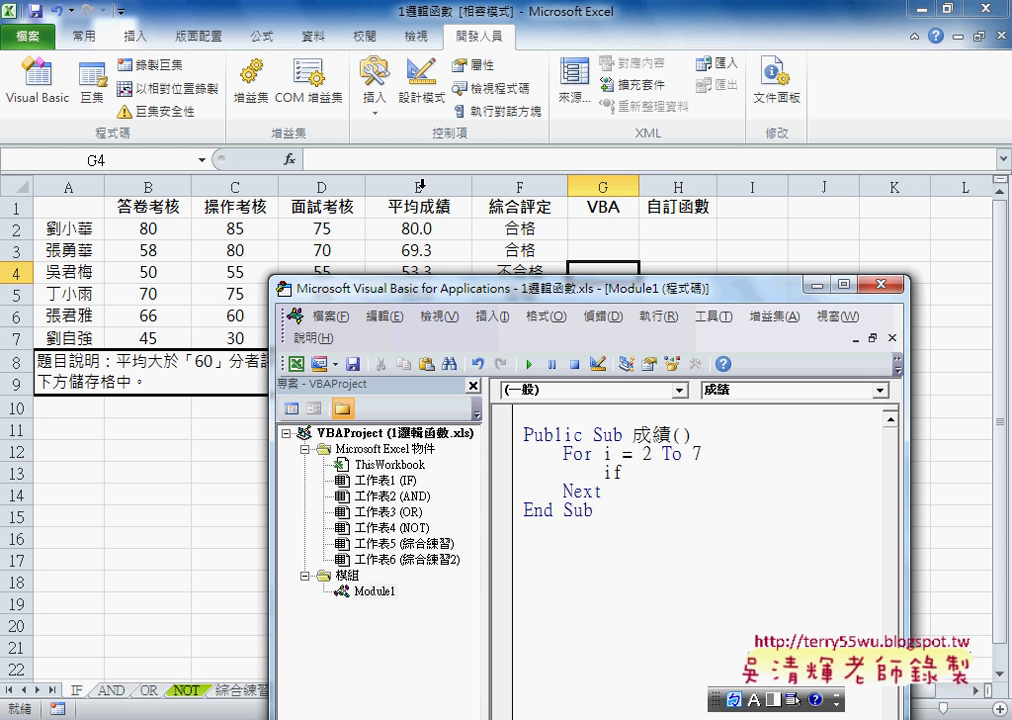
{"action": "type", "text": "cells"}
{"action": "type", "text": "("}
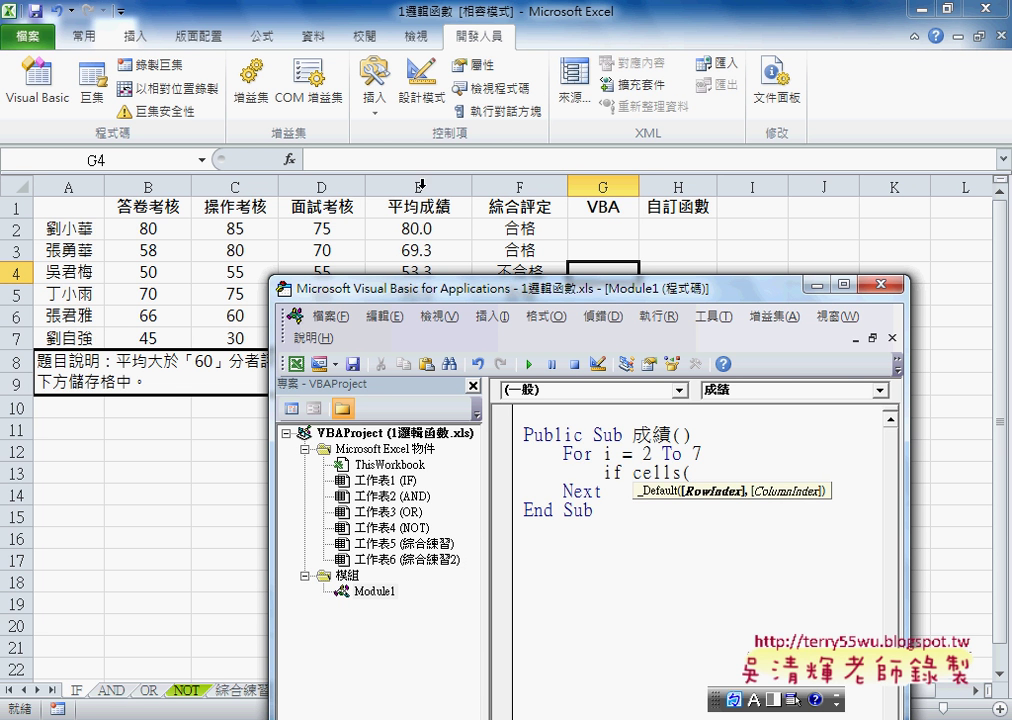
{"action": "type", "text": "i,\""}
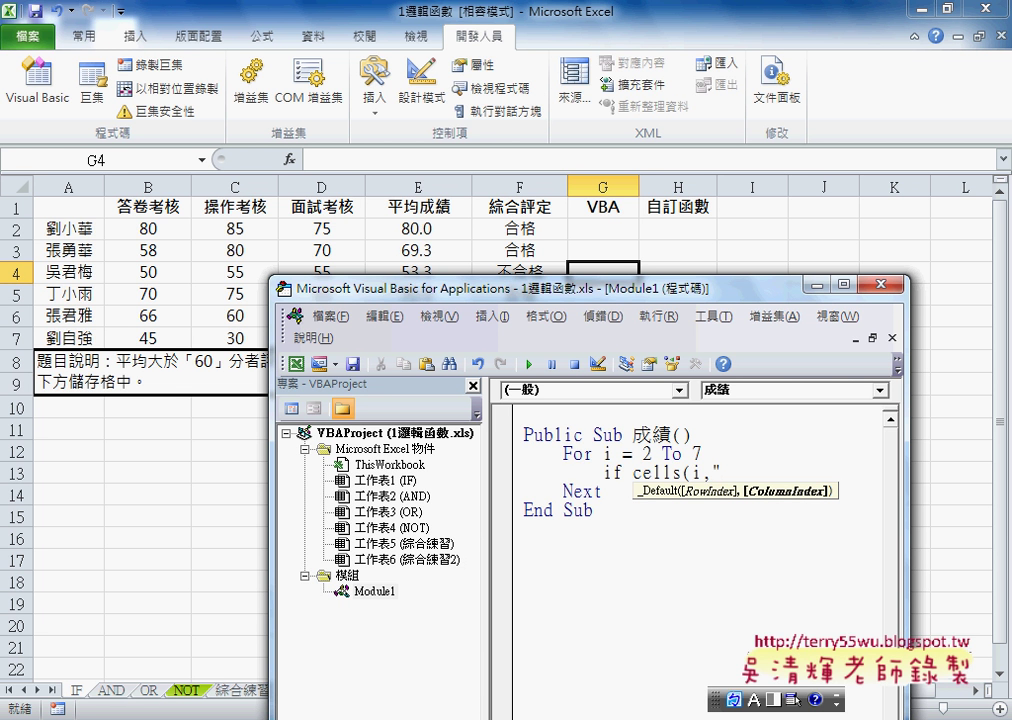
{"action": "type", "text": "E\""}
{"action": "type", "text": ")"}
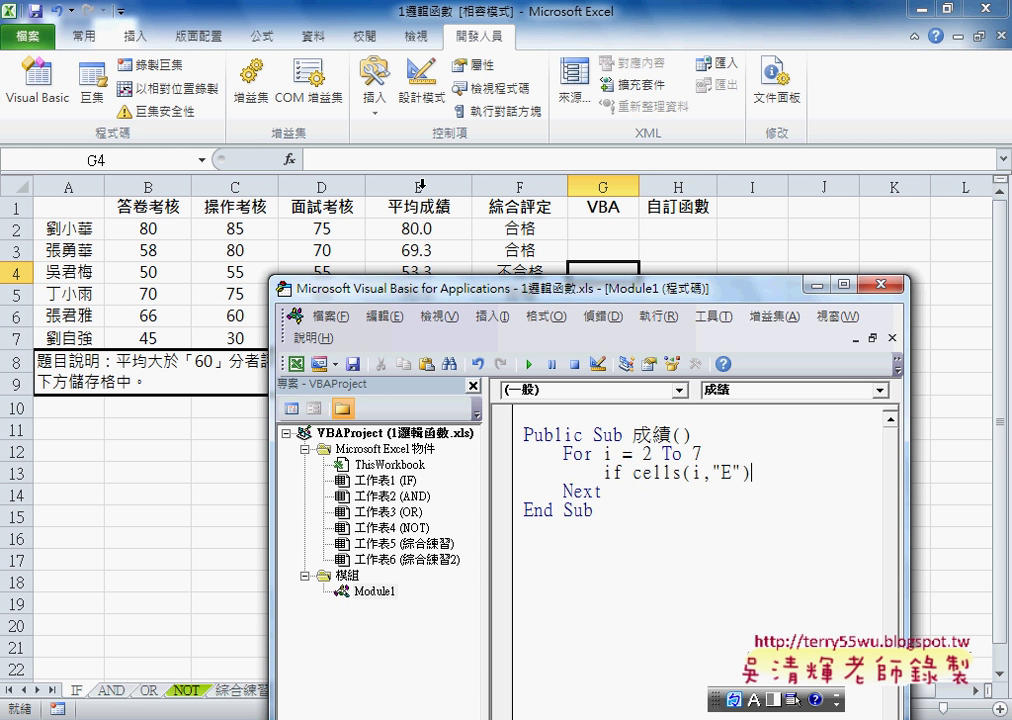
{"action": "type", "text": ">="}
{"action": "type", "text": "60 "}
{"action": "type", "text": "then"}
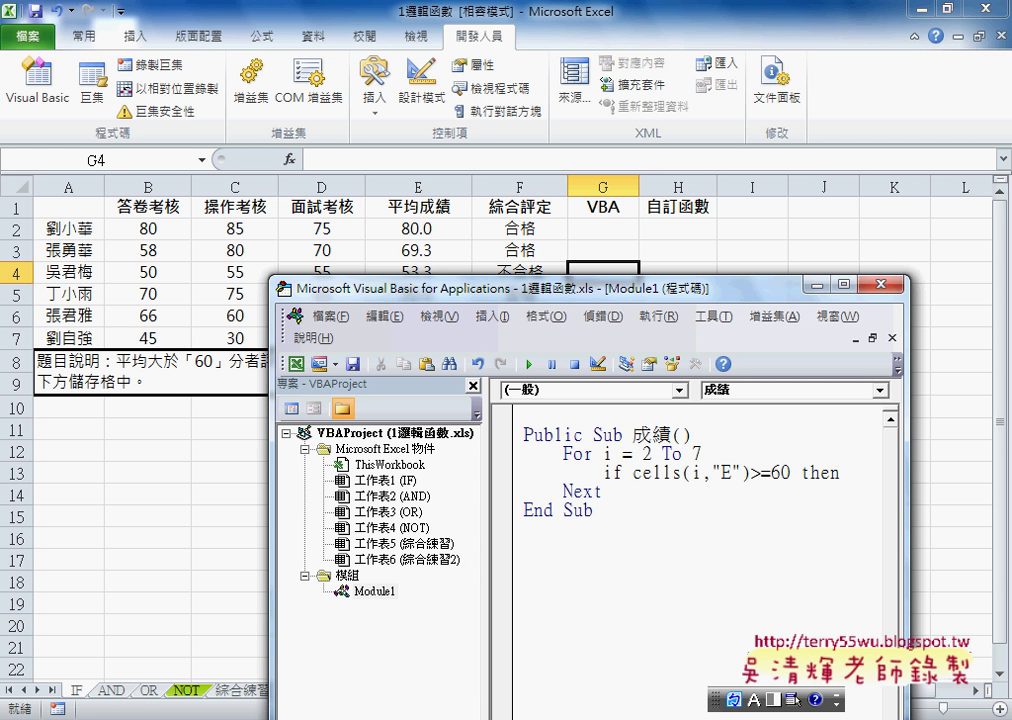
{"action": "key", "text": "Return"}
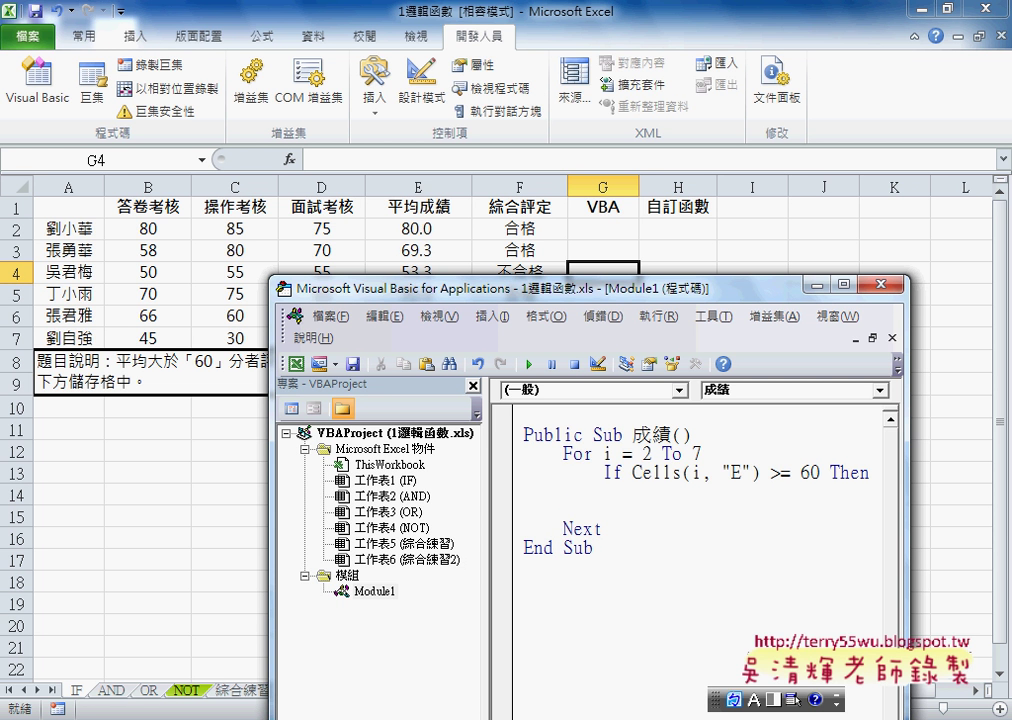
{"action": "type", "text": "else"}
{"action": "key", "text": "Return"}
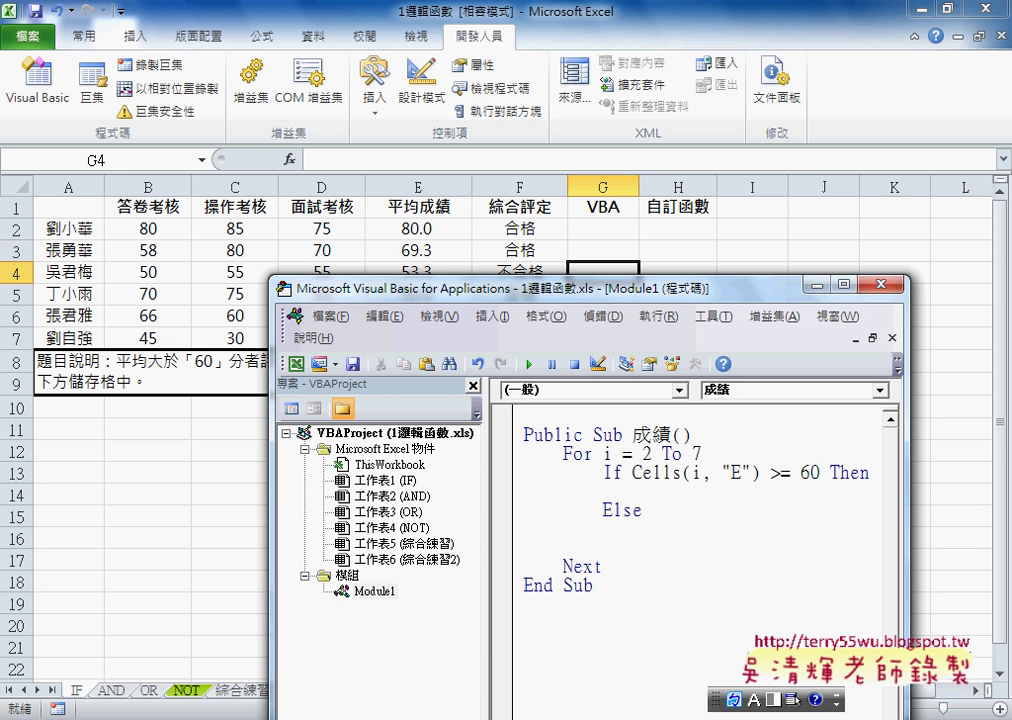
{"action": "type", "text": "end i"}
{"action": "type", "text": "f"}
{"action": "left_click_drag", "start_coordinate": [603, 472], "coordinate": [832, 472]}
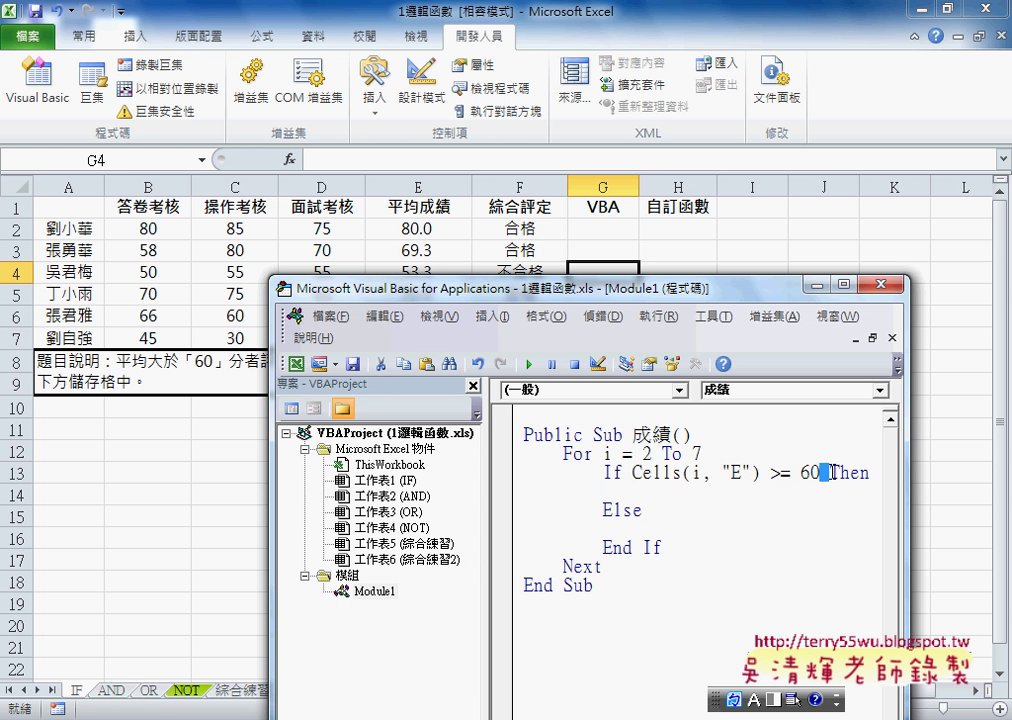
{"action": "double_click", "coordinate": [842, 472]}
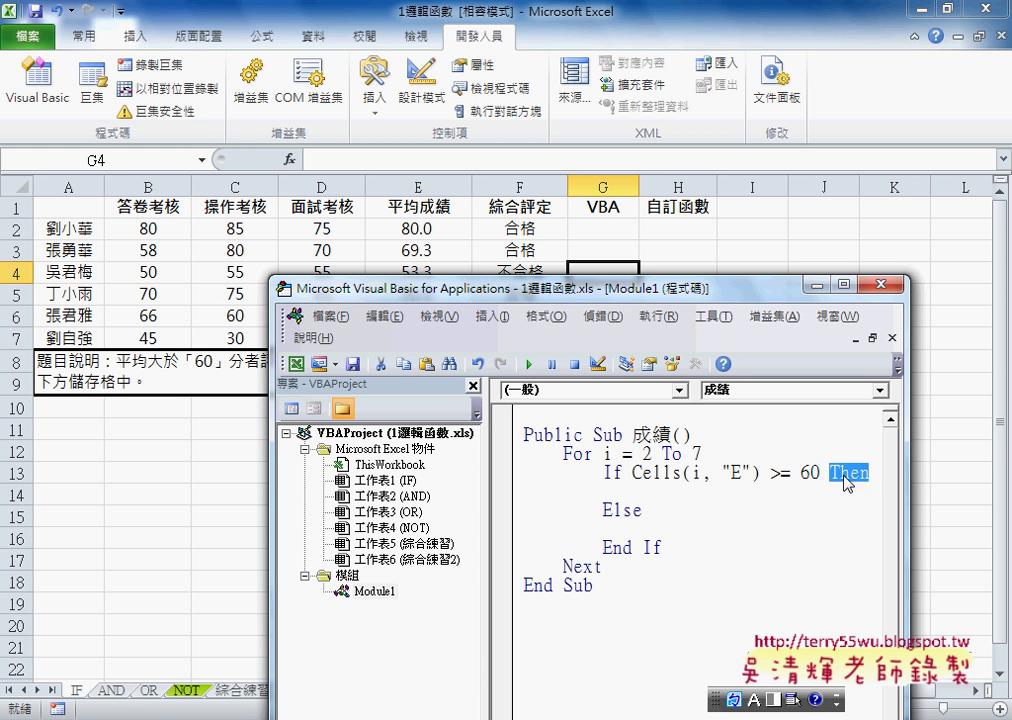
{"action": "left_click_drag", "start_coordinate": [839, 472], "coordinate": [849, 472]}
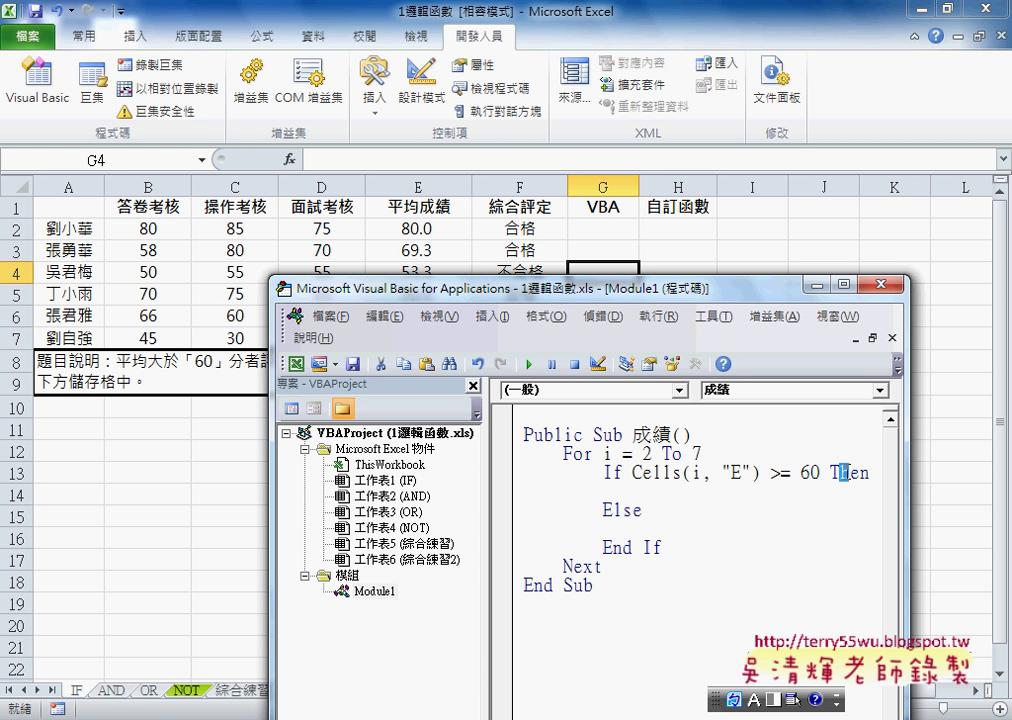
{"action": "left_click", "coordinate": [652, 547]}
{"action": "left_click", "coordinate": [633, 490]}
{"action": "key", "text": "Tab"}
- Fill the If branch with Cells(i, "G") = "合格"
{"action": "left_click_drag", "start_coordinate": [632, 472], "coordinate": [759, 472]}
{"action": "key", "text": "ctrl+c"}
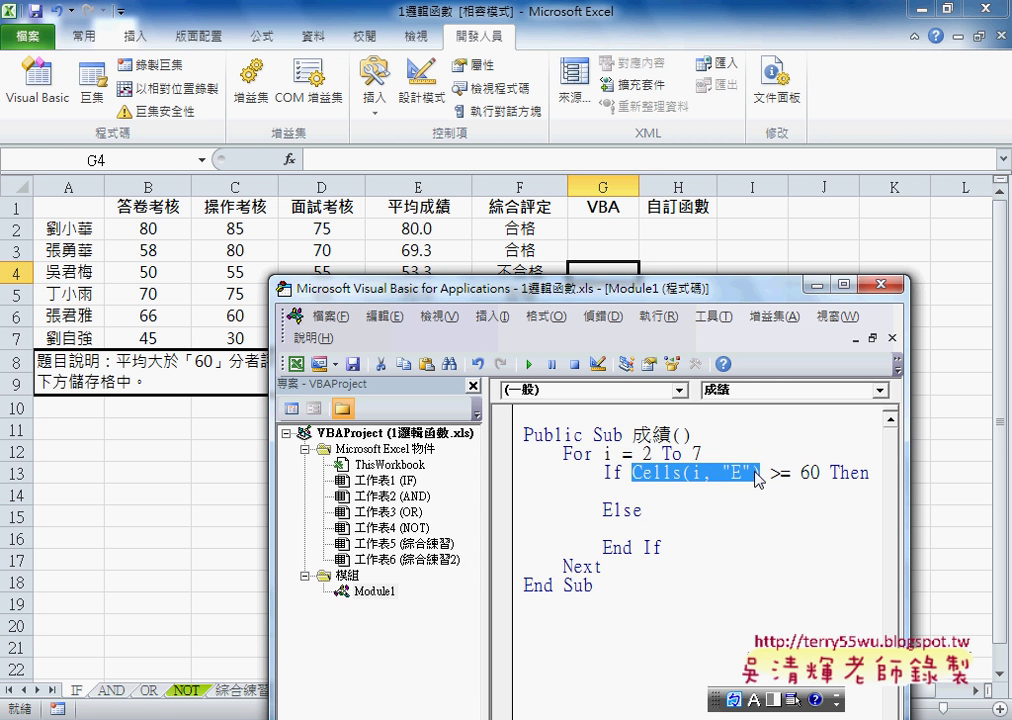
{"action": "left_click", "coordinate": [696, 491]}
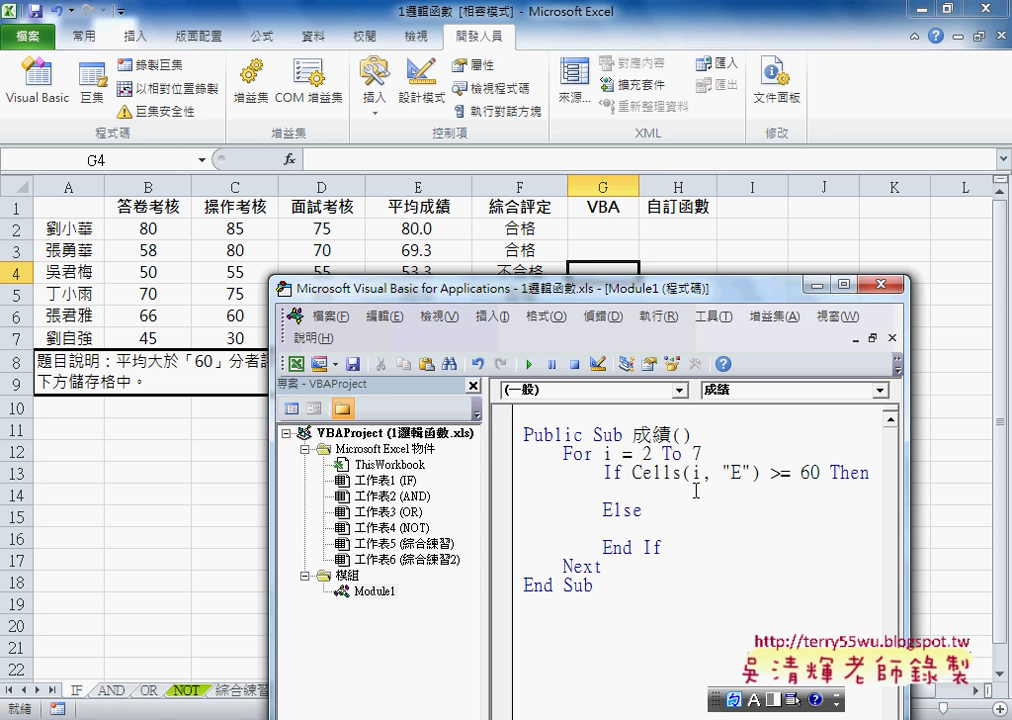
{"action": "key", "text": "ctrl+v"}
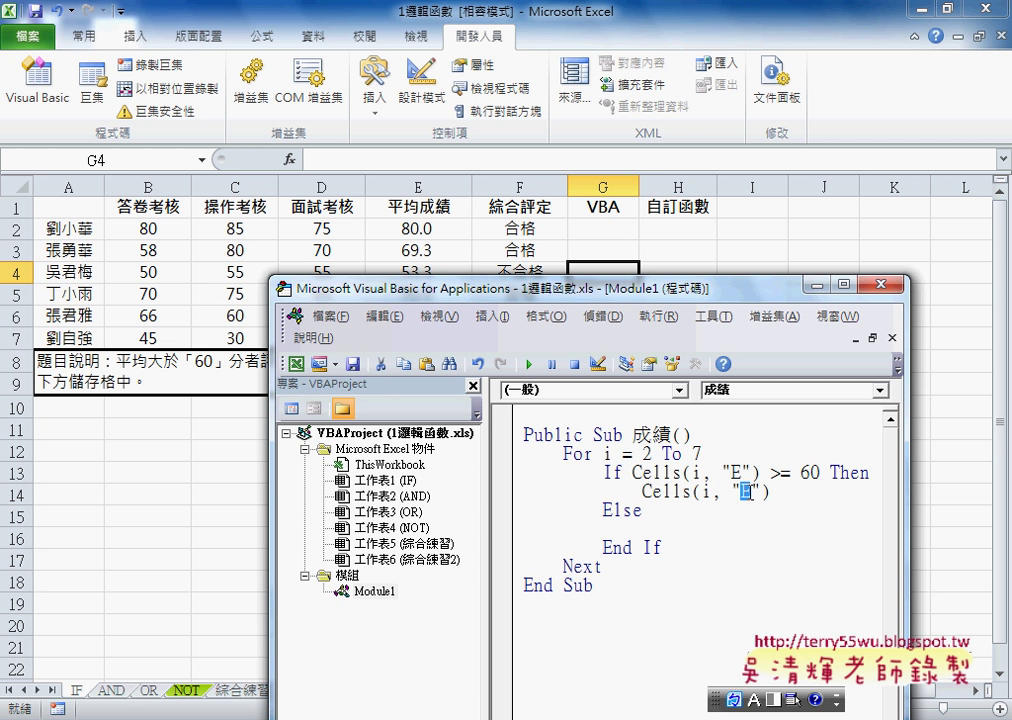
{"action": "type", "text": "G"}
{"action": "left_click", "coordinate": [789, 494]}
{"action": "type", "text": "="}
{"action": "type", "text": "\"\""}
{"action": "left_click", "coordinate": [789, 492]}
{"action": "type", "text": "合格"}
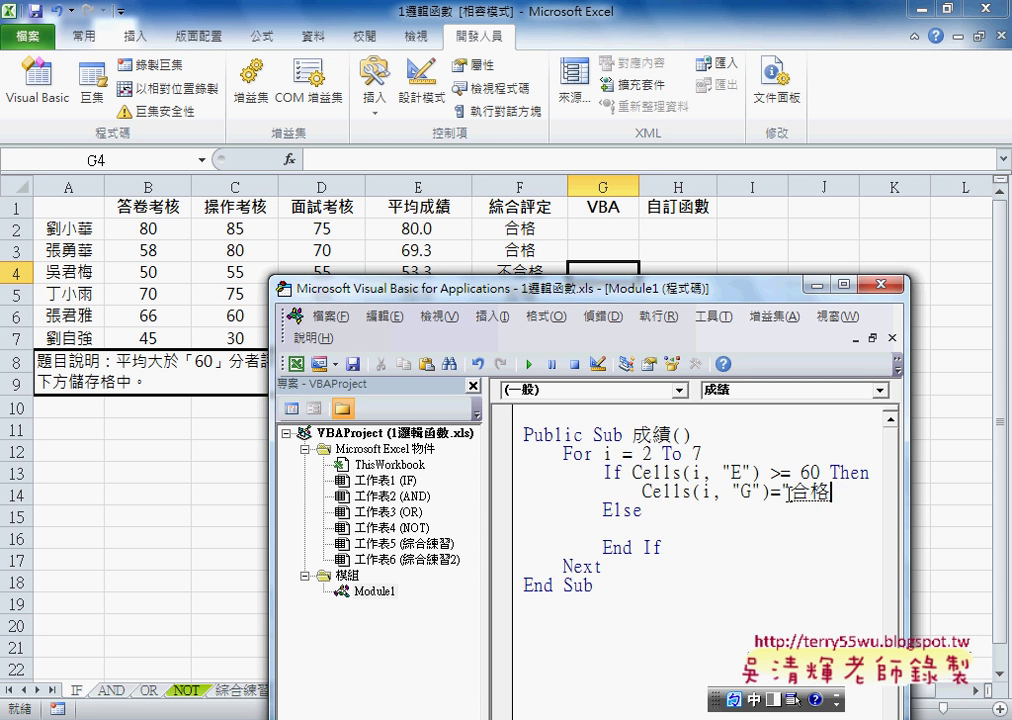
{"action": "key", "text": "Return"}
- Copy that line under Else and change its text to "不合格"
{"action": "left_click_drag", "start_coordinate": [641, 492], "coordinate": [849, 492]}
{"action": "key", "text": "ctrl+c"}
{"action": "left_click", "coordinate": [643, 530]}
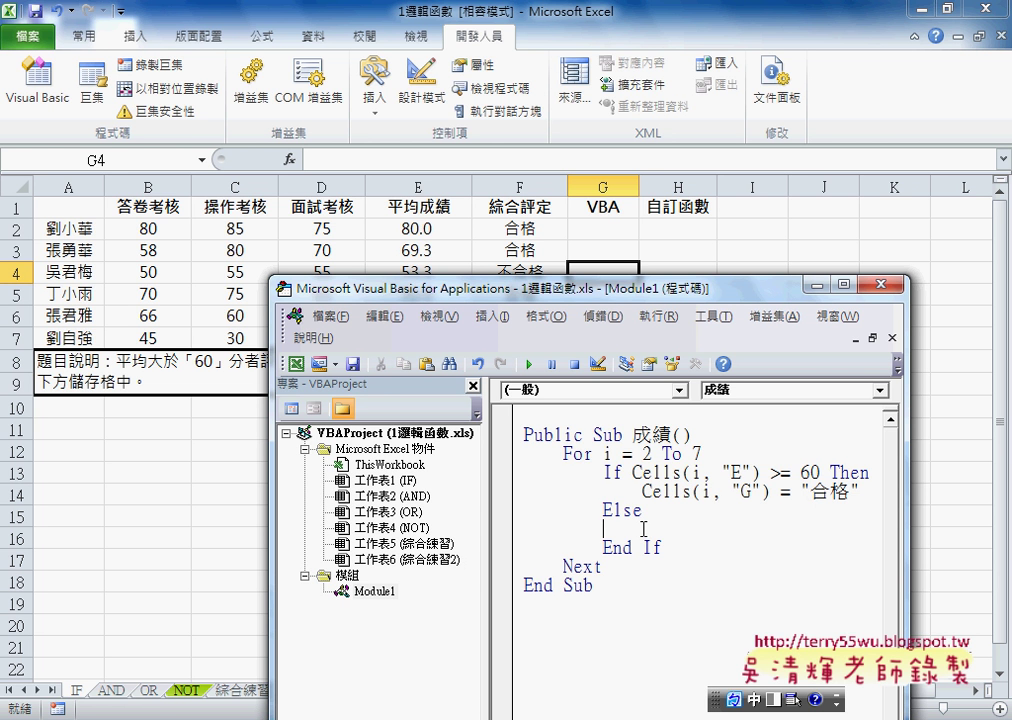
{"action": "key", "text": "Tab"}
{"action": "key", "text": "ctrl+v"}
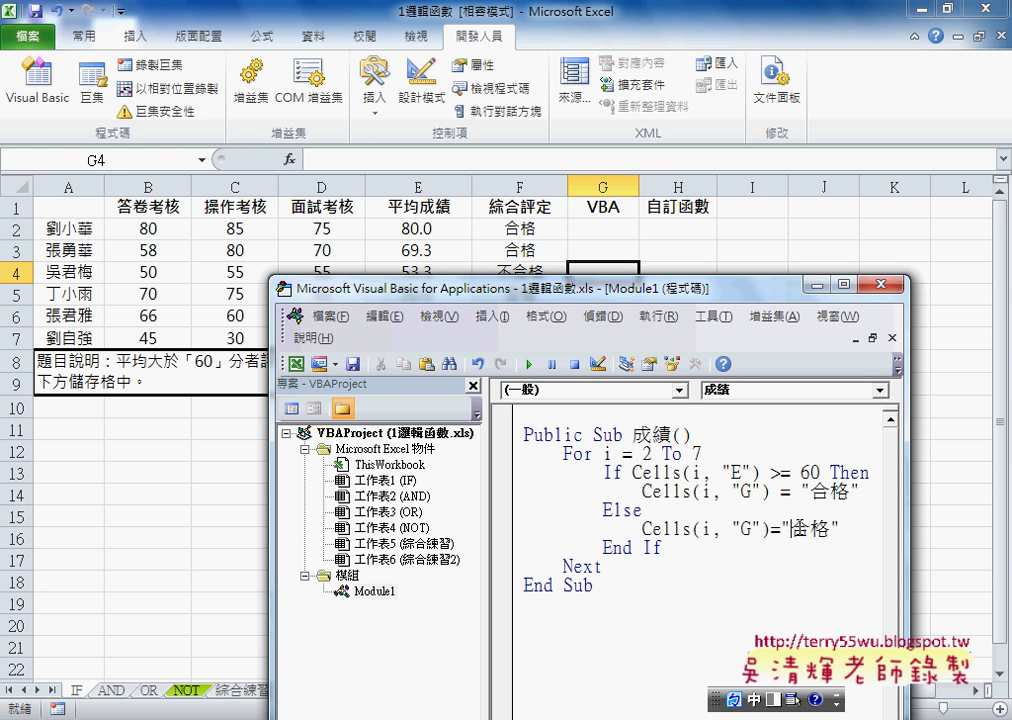
{"action": "type", "text": "不"}
{"action": "key", "text": "Return"}
- Review both assignment lines, highlighting the Cells(i, "G") target and the row variable i
{"action": "left_click", "coordinate": [670, 547]}
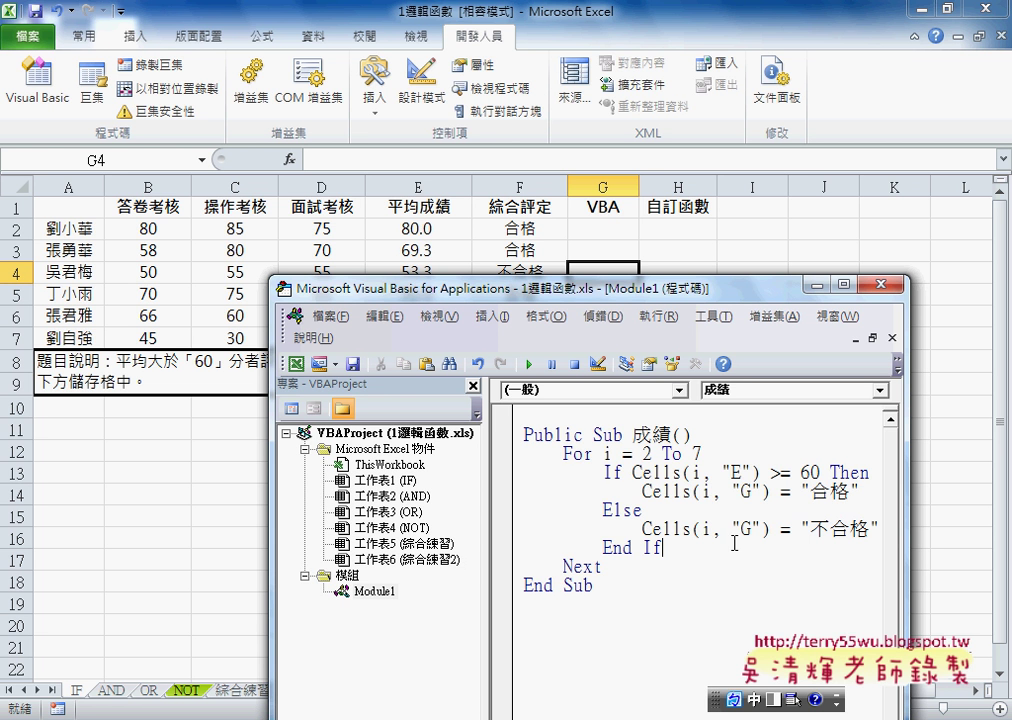
{"action": "left_click_drag", "start_coordinate": [641, 491], "coordinate": [860, 491]}
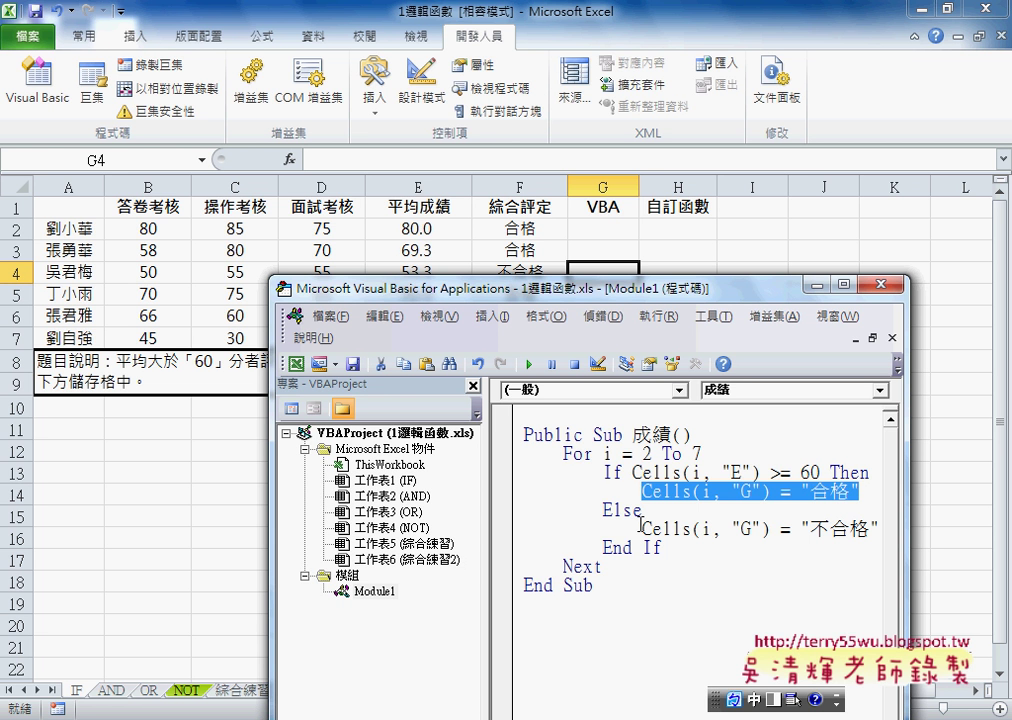
{"action": "left_click", "coordinate": [818, 528]}
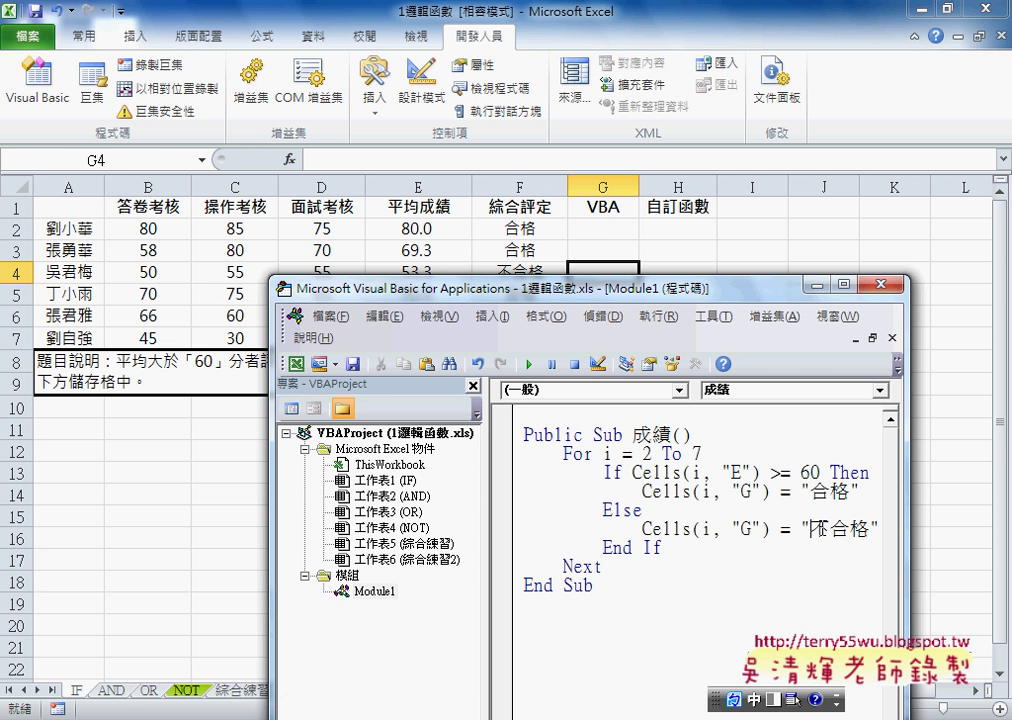
{"action": "left_click", "coordinate": [770, 528]}
{"action": "left_click_drag", "start_coordinate": [770, 528], "coordinate": [641, 528]}
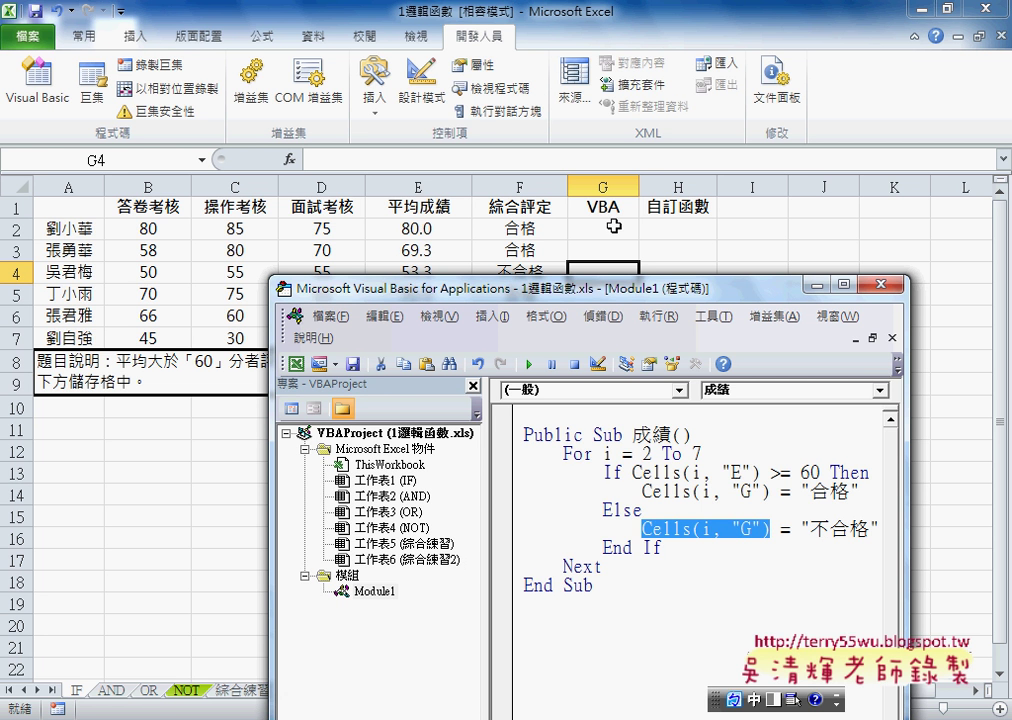
{"action": "left_click", "coordinate": [677, 488]}
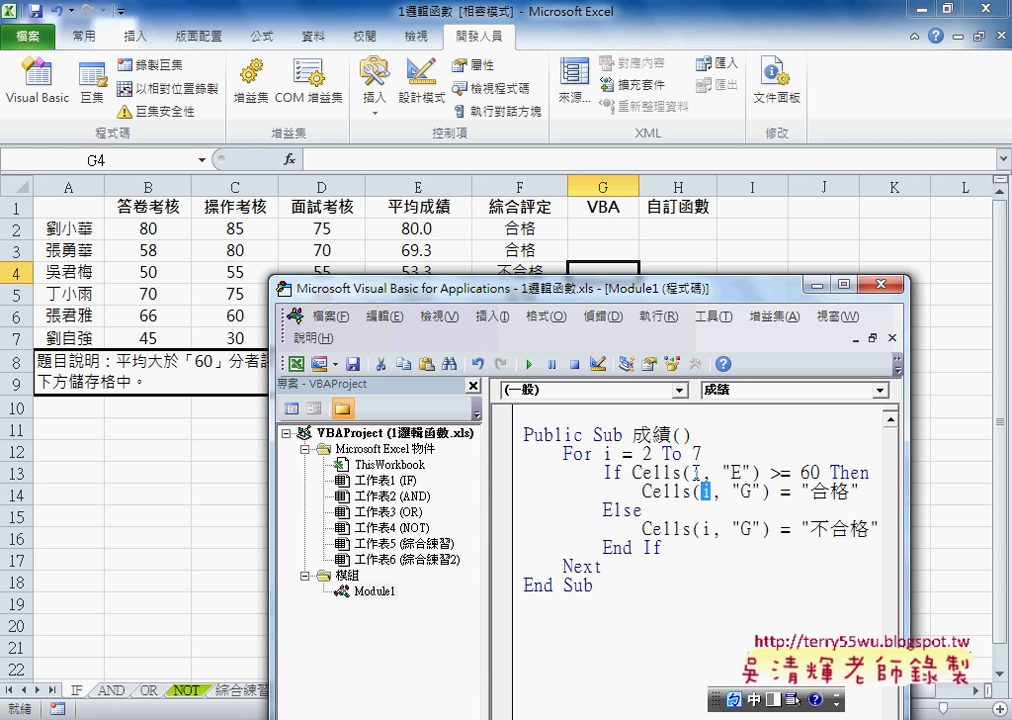
{"action": "double_click", "coordinate": [706, 529]}
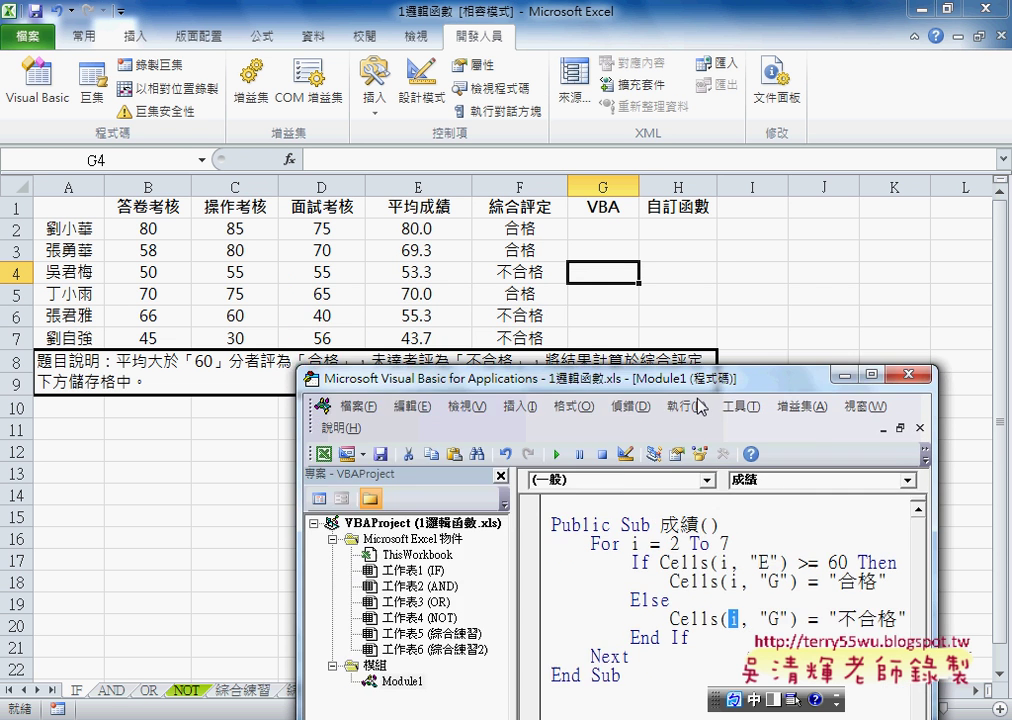
- Run the 成績 macro to write 合格/不合格 into G2:G7
{"action": "mouse_move", "coordinate": [669, 301]}
{"action": "left_mouse_down"}
{"action": "mouse_move", "coordinate": [698, 418]}
{"action": "mouse_move", "coordinate": [690, 375]}
{"action": "left_mouse_up"}
{"action": "left_click", "coordinate": [683, 565]}
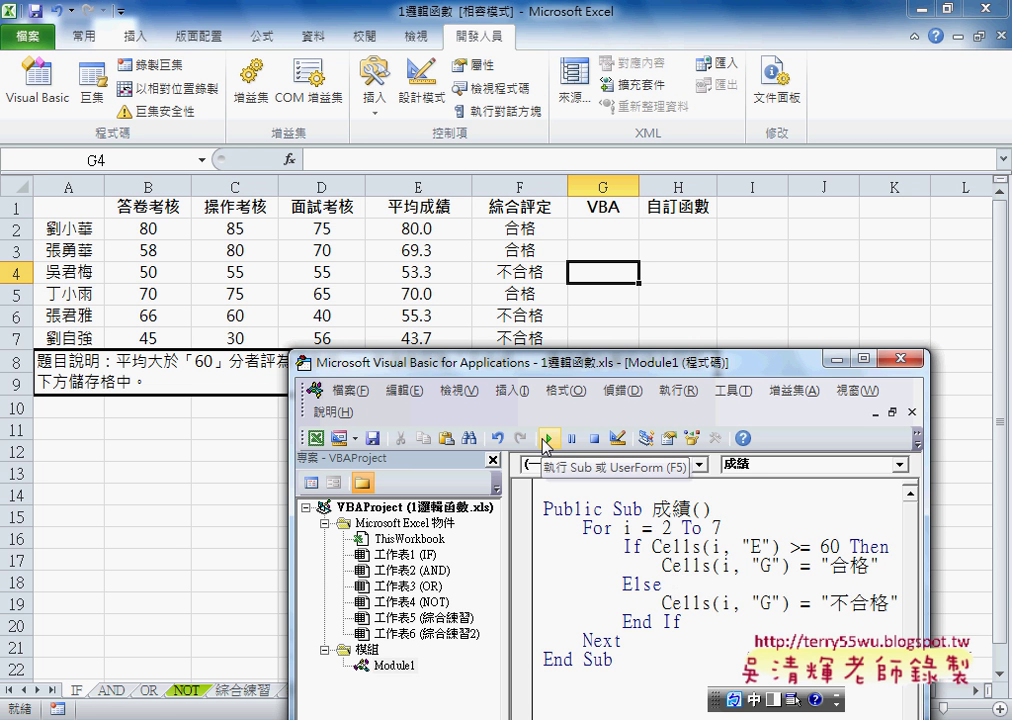
{"action": "left_click", "coordinate": [546, 440]}
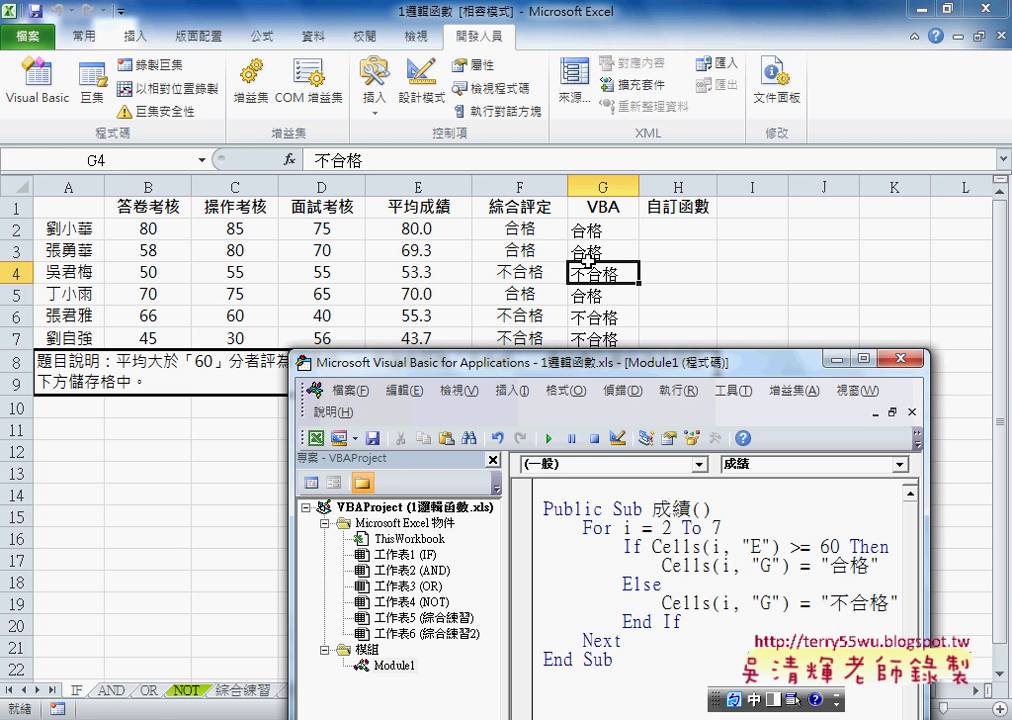
- Center the results in G2:G7
{"action": "left_click_drag", "start_coordinate": [606, 238], "coordinate": [605, 335]}
{"action": "left_click", "coordinate": [84, 36]}
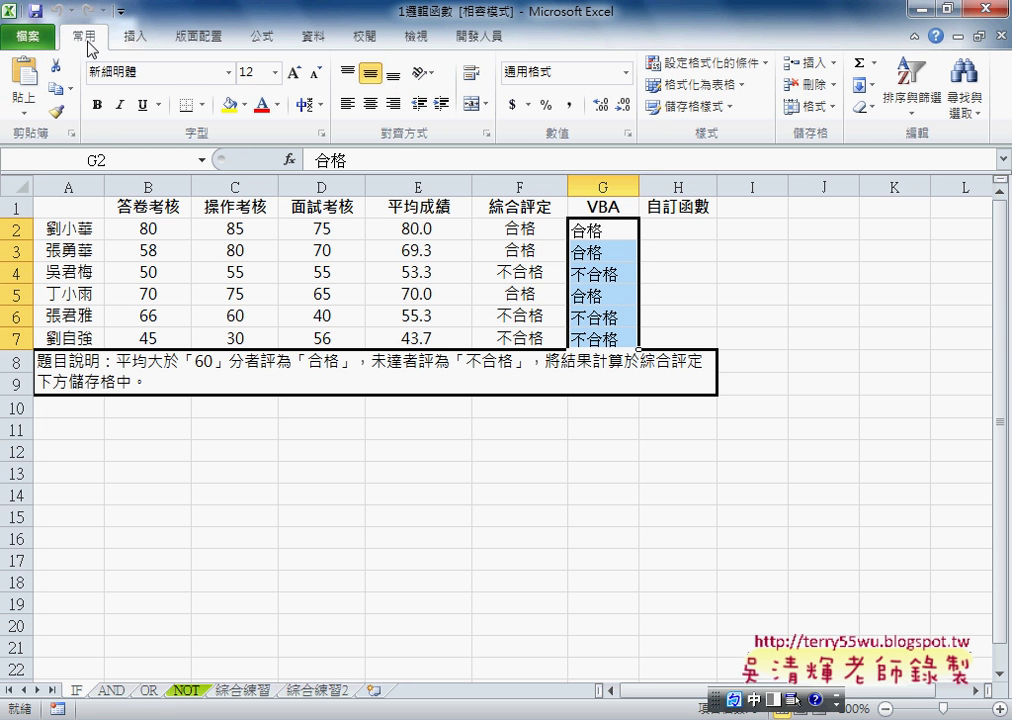
{"action": "left_click", "coordinate": [368, 105]}
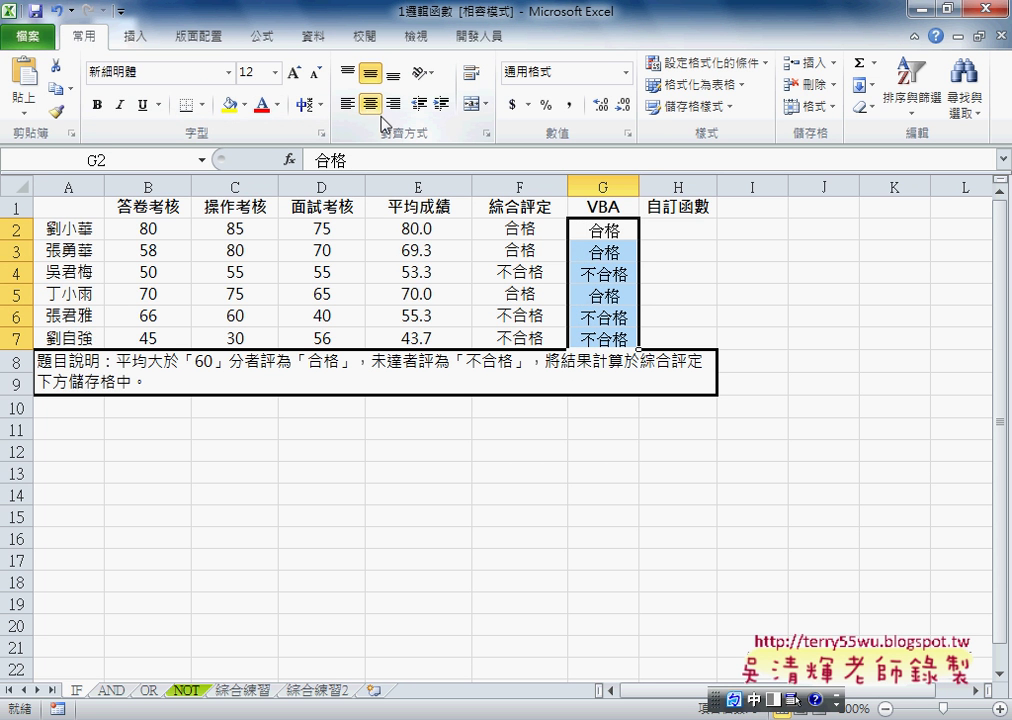
{"action": "left_click", "coordinate": [468, 40]}
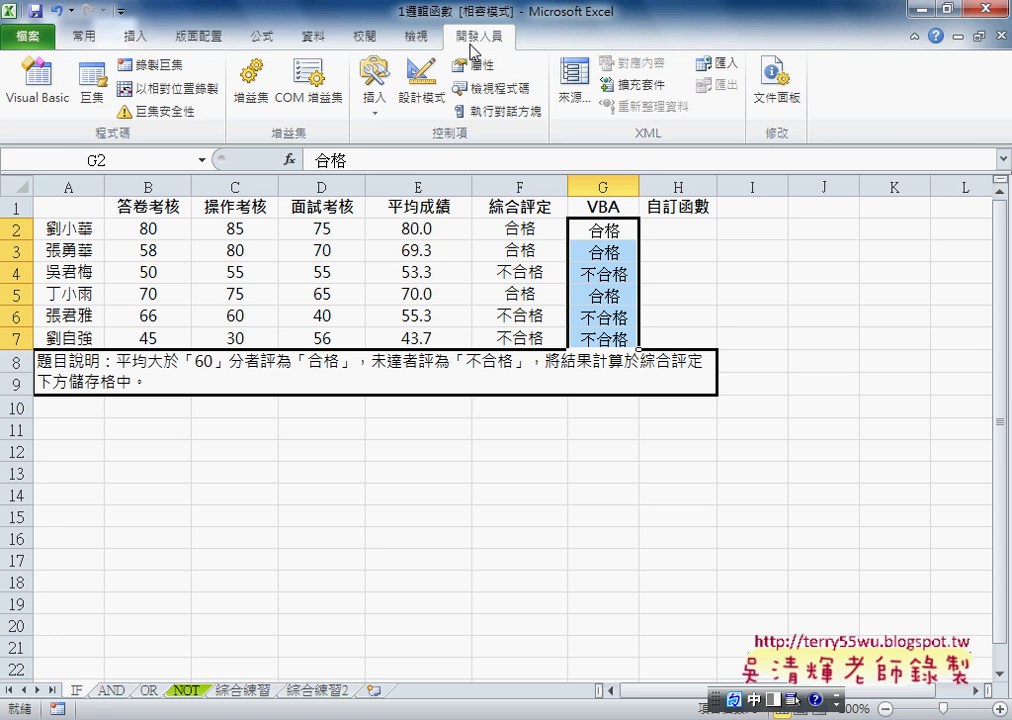
- Draw a form button near I1 and assign it the 成績 macro
{"action": "left_click", "coordinate": [372, 110]}
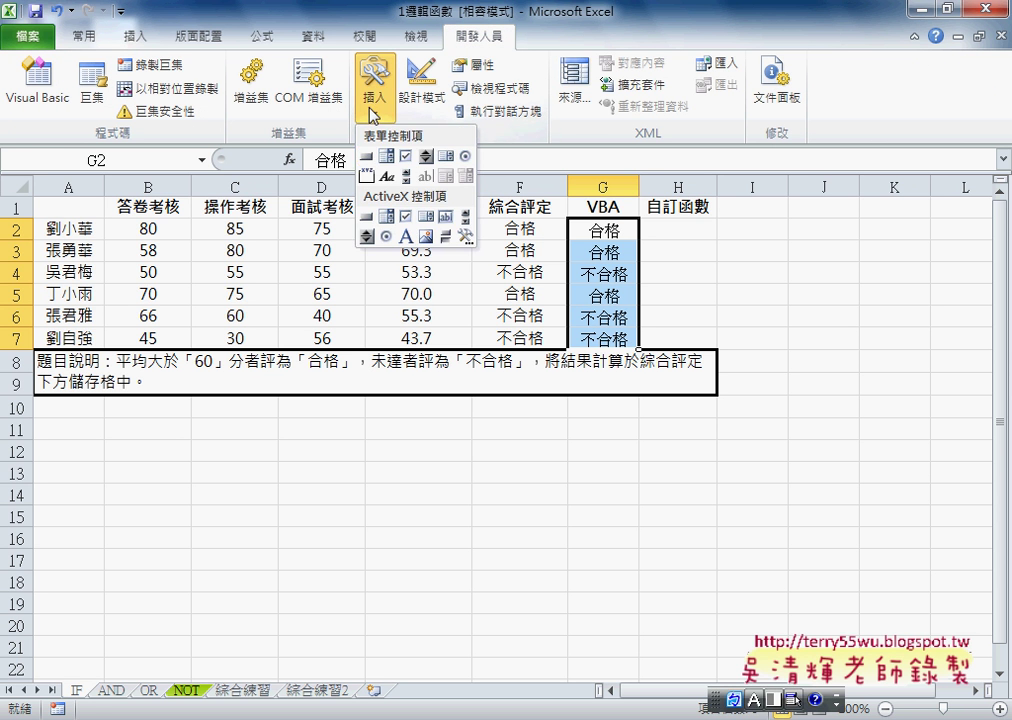
{"action": "left_click", "coordinate": [366, 158]}
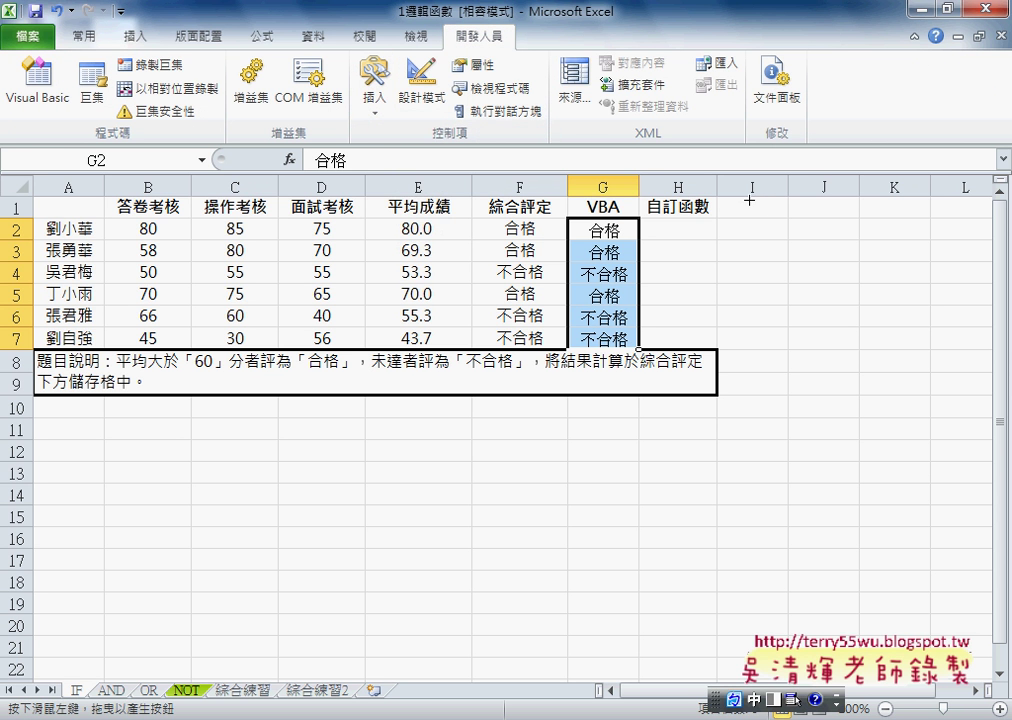
{"action": "left_click_drag", "start_coordinate": [750, 201], "coordinate": [830, 230]}
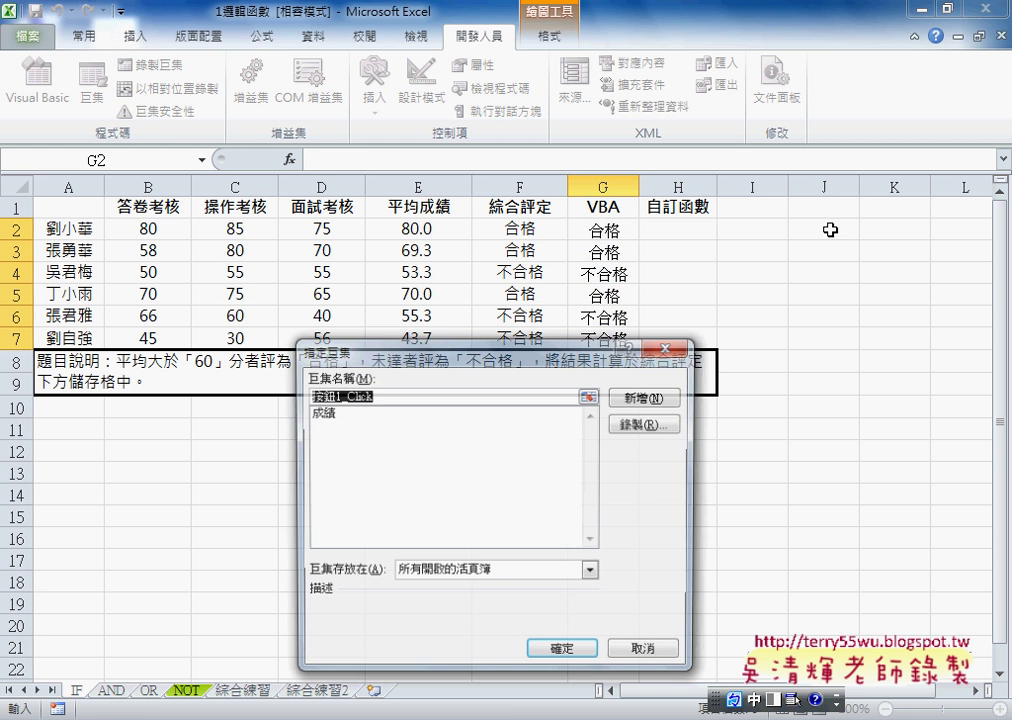
{"action": "left_click", "coordinate": [318, 413]}
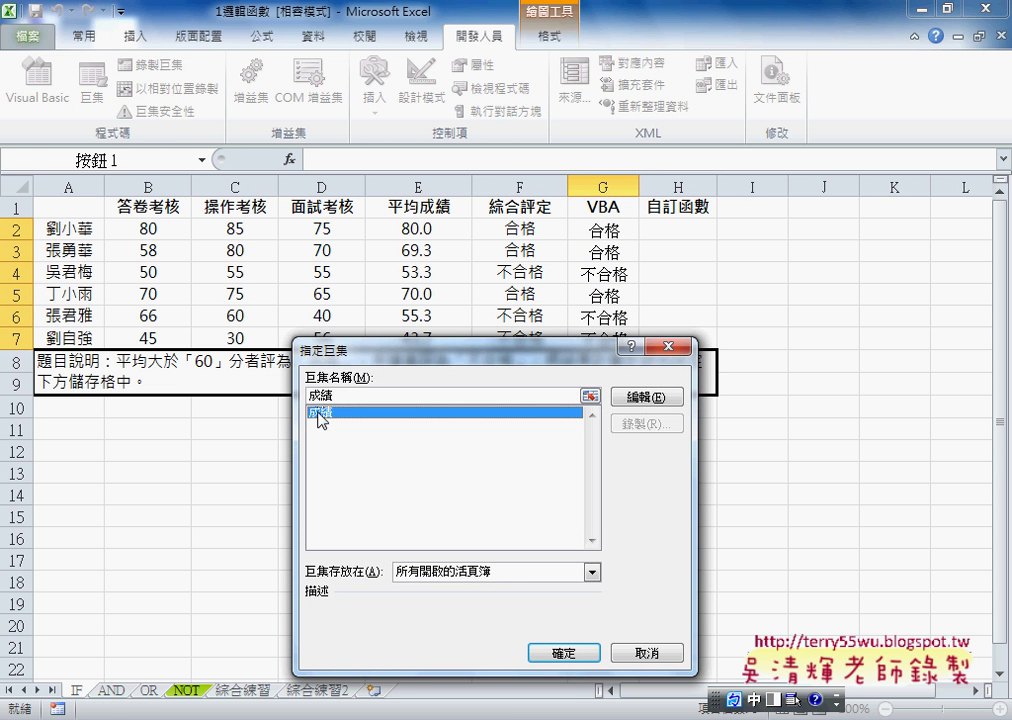
{"action": "left_click", "coordinate": [570, 650]}
- Clear G2:G7, refill it with 按鈕 1, and bring the VBA editor back
{"action": "left_click_drag", "start_coordinate": [613, 234], "coordinate": [617, 340]}
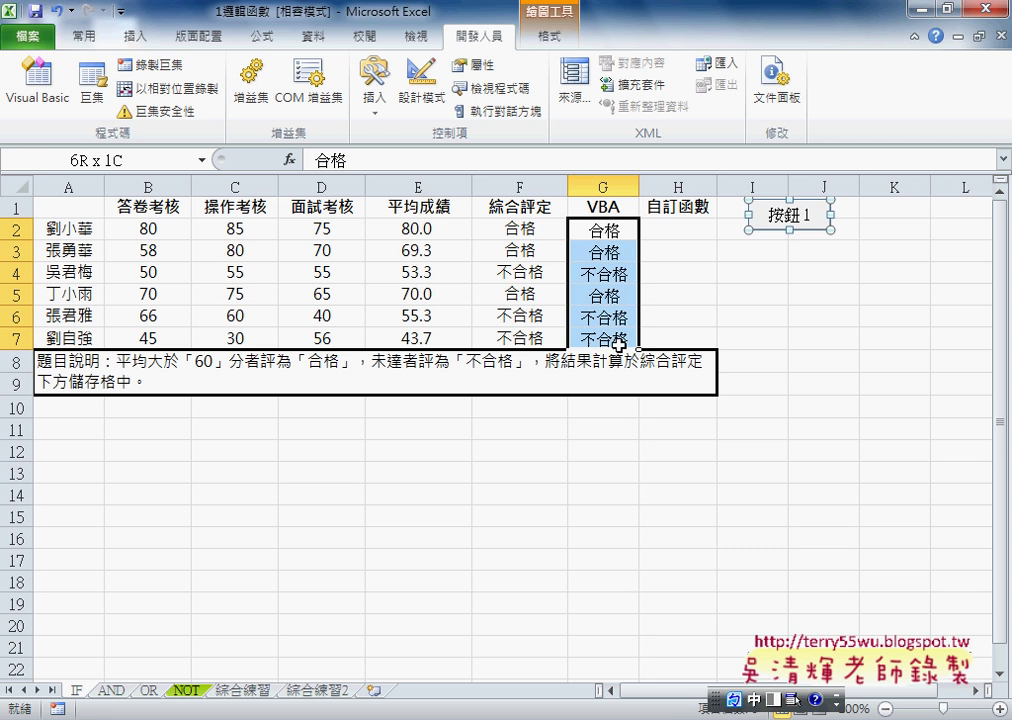
{"action": "key", "text": "Delete"}
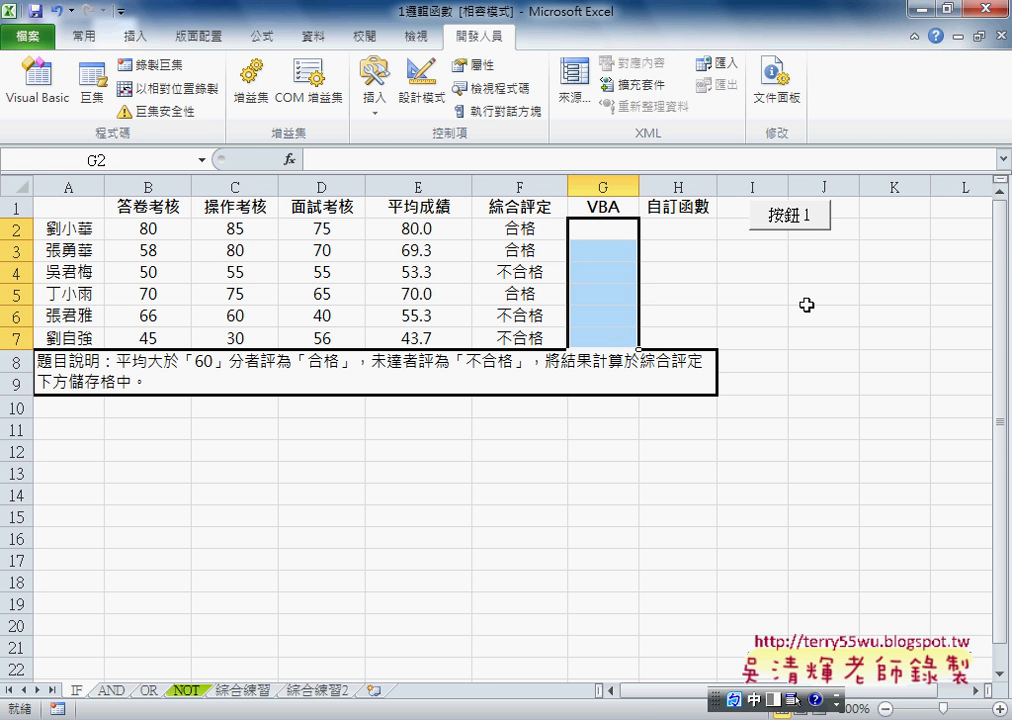
{"action": "left_click", "coordinate": [810, 290]}
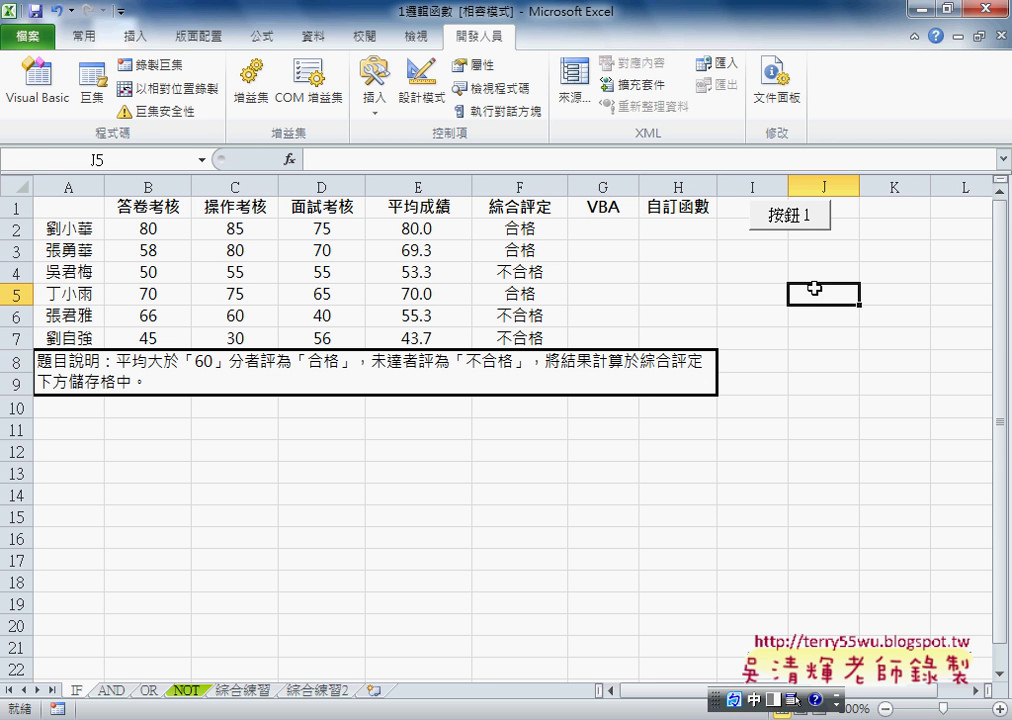
{"action": "left_click", "coordinate": [806, 218]}
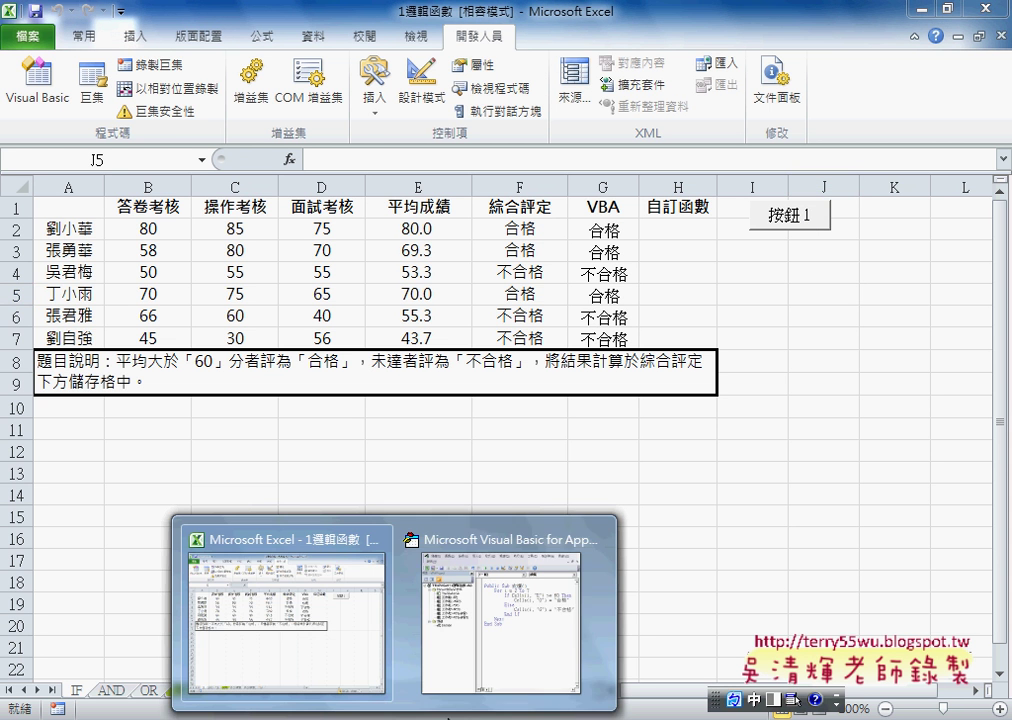
{"action": "left_click", "coordinate": [495, 645]}
{"action": "left_click_drag", "start_coordinate": [752, 378], "coordinate": [726, 356]}
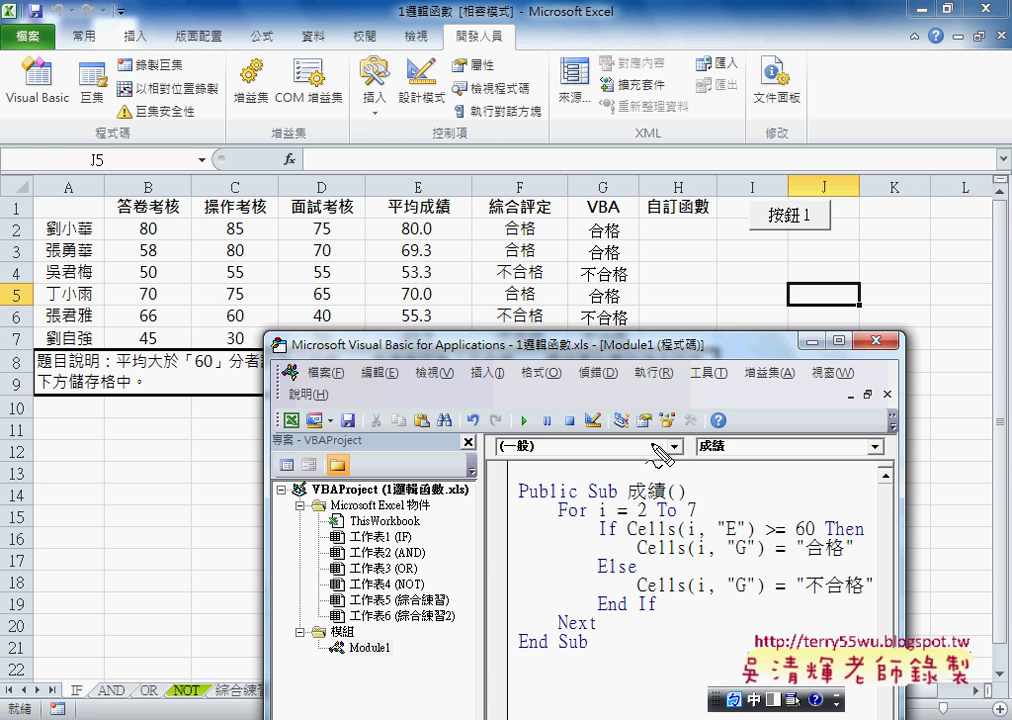
{"action": "left_click_drag", "start_coordinate": [612, 527], "coordinate": [614, 522]}
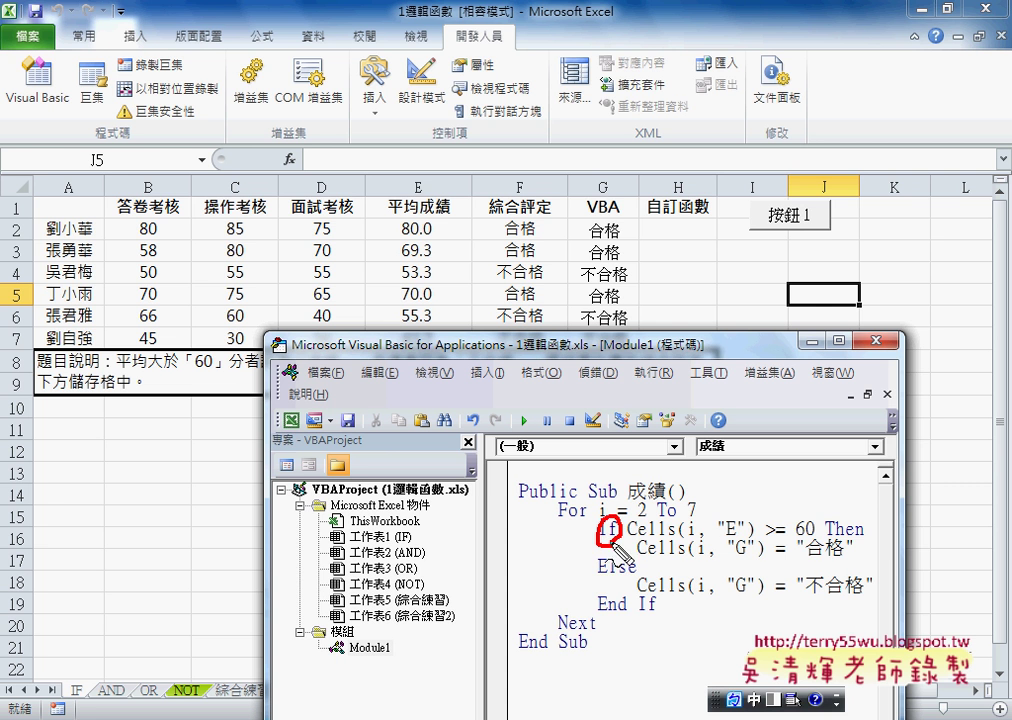
{"action": "left_click_drag", "start_coordinate": [864, 520], "coordinate": [875, 540]}
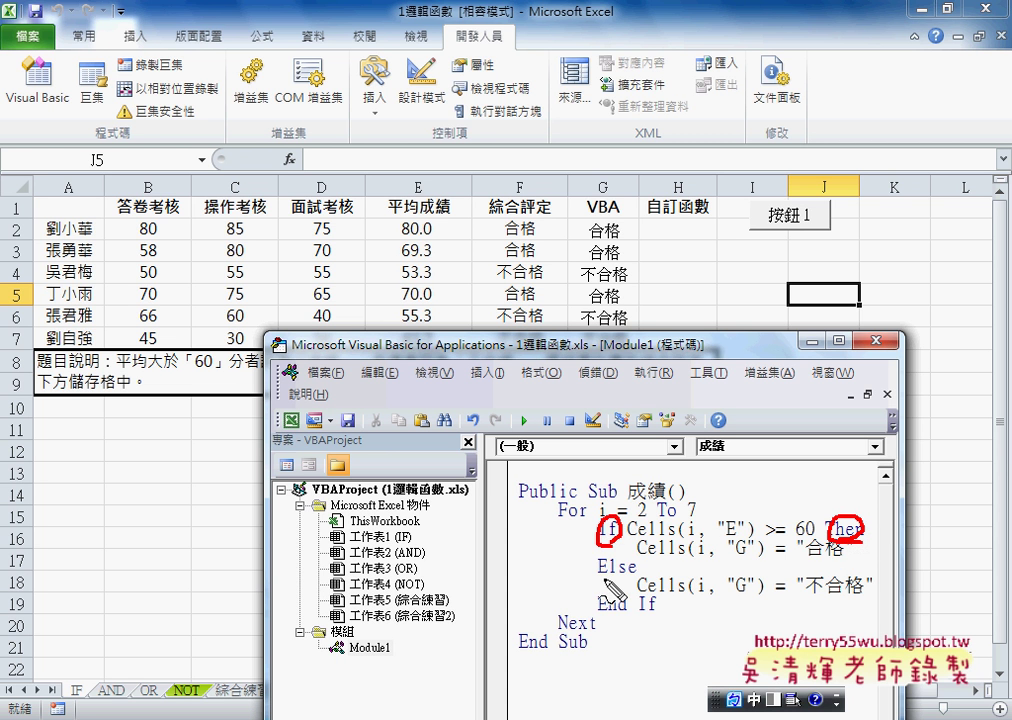
{"action": "left_click_drag", "start_coordinate": [640, 552], "coordinate": [630, 577]}
{"action": "mouse_move", "coordinate": [598, 620]}
{"action": "left_mouse_down"}
{"action": "mouse_move", "coordinate": [645, 617]}
{"action": "mouse_move", "coordinate": [637, 625]}
{"action": "left_mouse_up"}
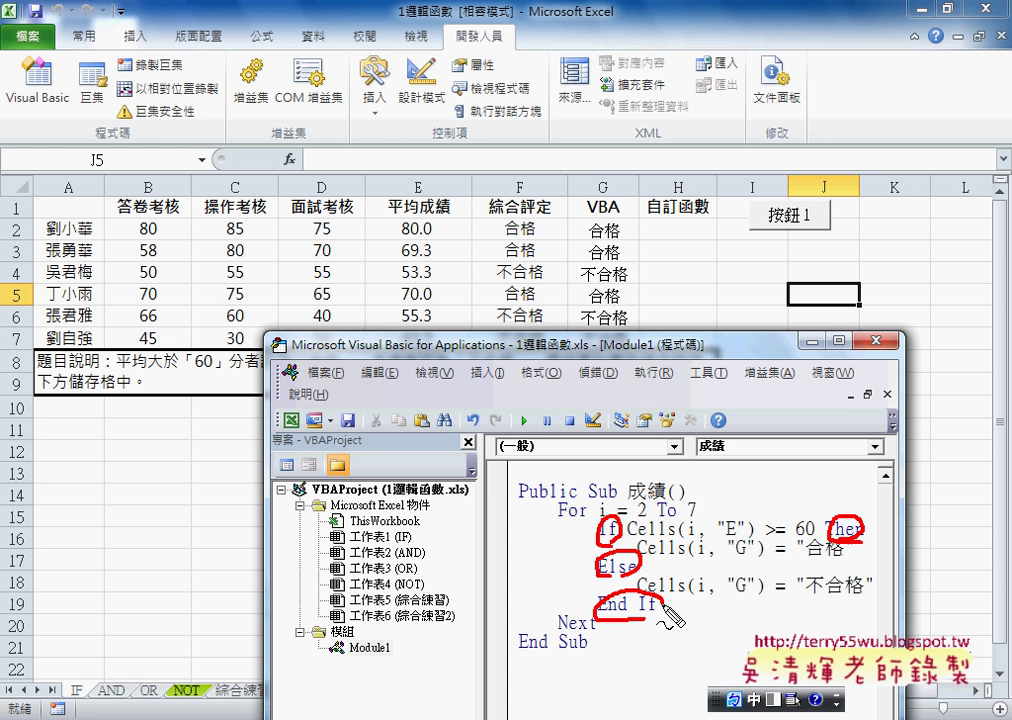